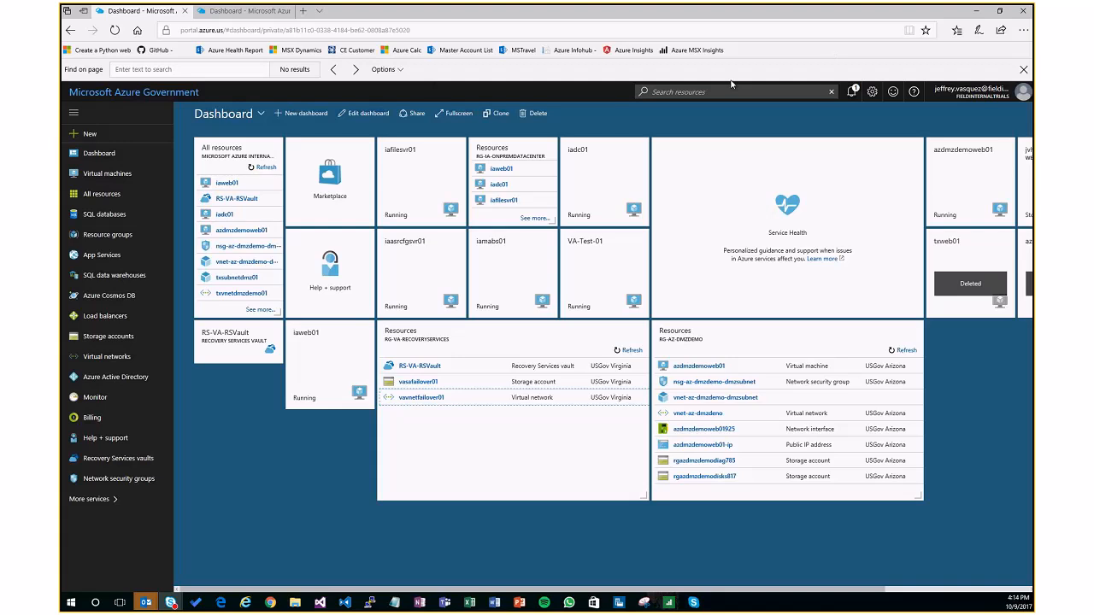
Step: Open a maximized InPrivate Edge window and load the web server's address 13.72.186.80
{"action": "right_click", "coordinate": [220, 603]}
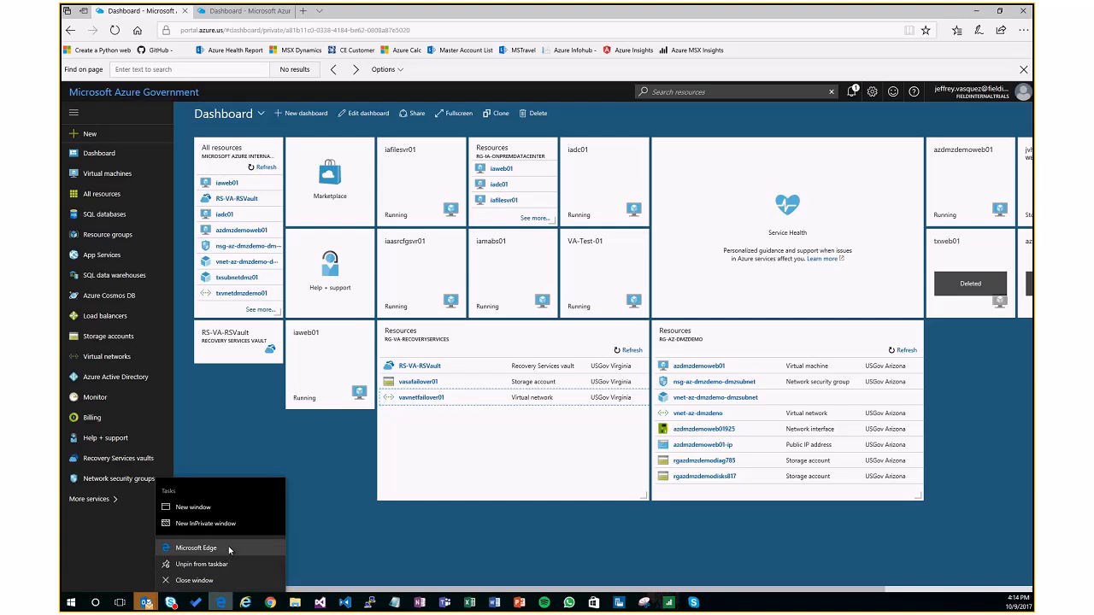
{"action": "left_click", "coordinate": [230, 524]}
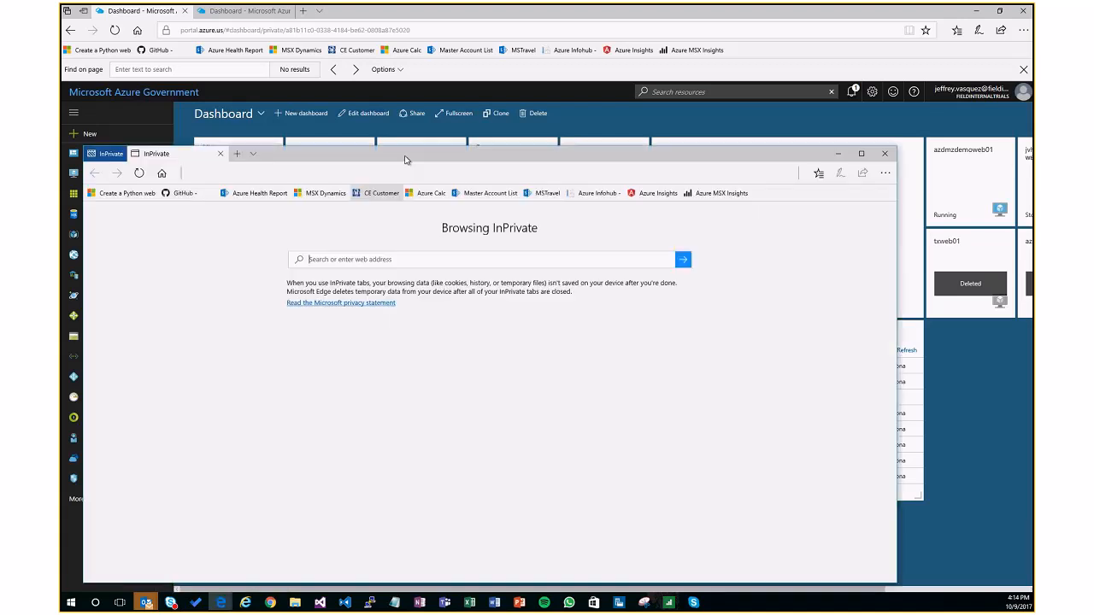
{"action": "double_click", "coordinate": [430, 155]}
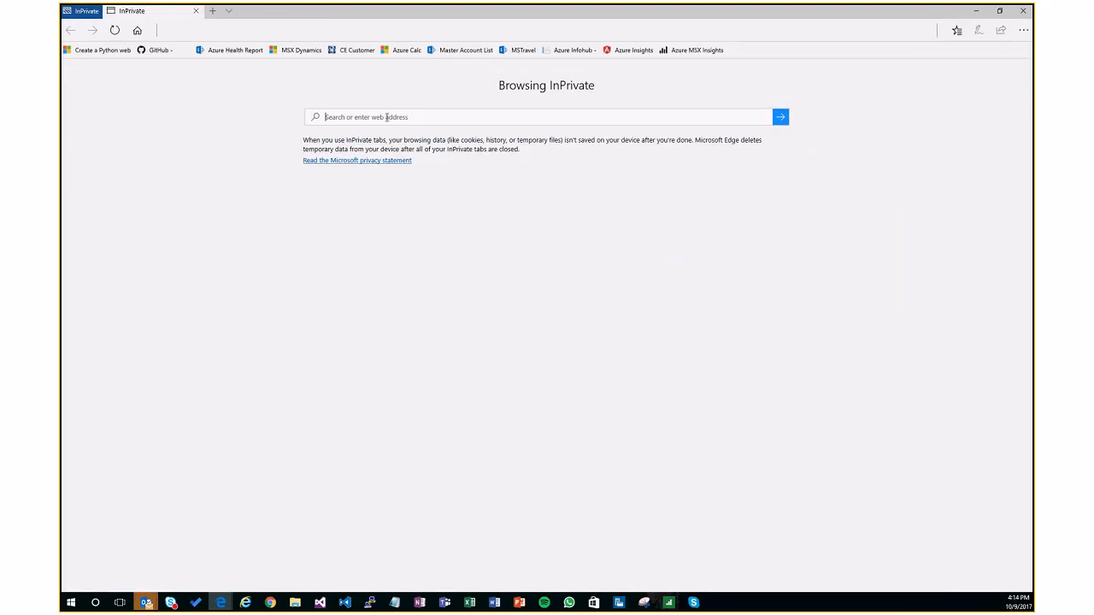
{"action": "type", "text": "13.72"}
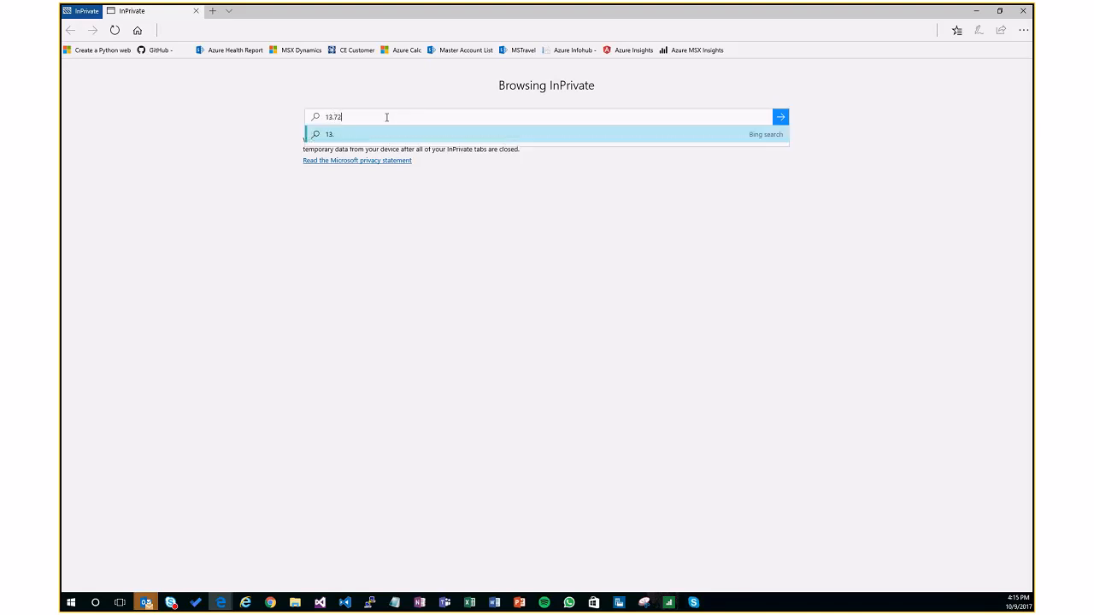
{"action": "type", "text": ".186.80"}
{"action": "key", "text": "Return"}
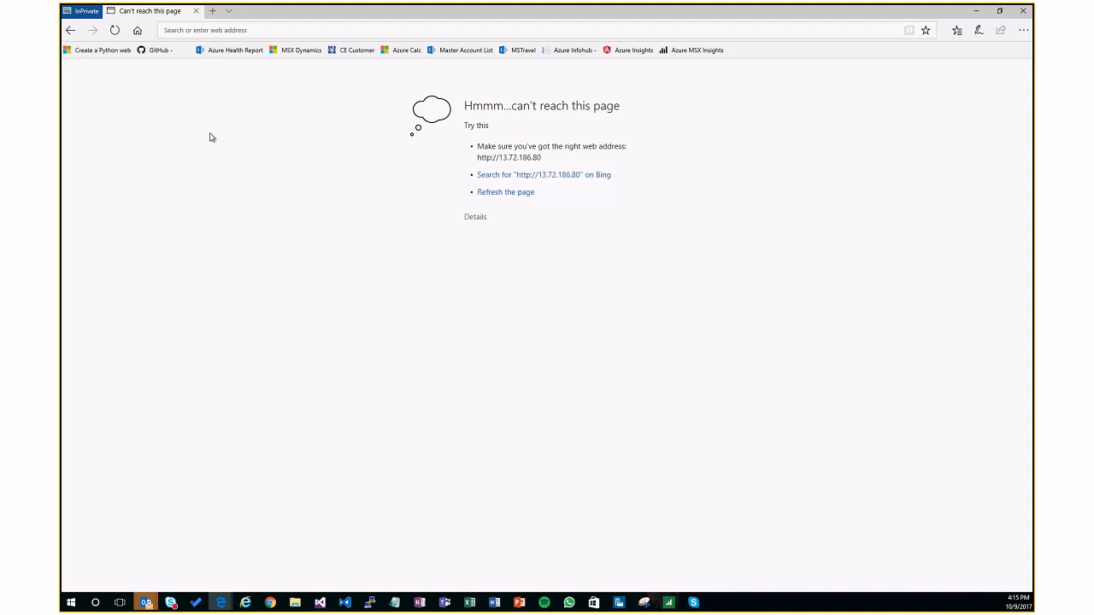
Step: Switch back to the Azure portal window and open the overview of the iaweb01 virtual machine
{"action": "mouse_move", "coordinate": [215, 600]}
{"action": "left_click", "coordinate": [182, 576]}
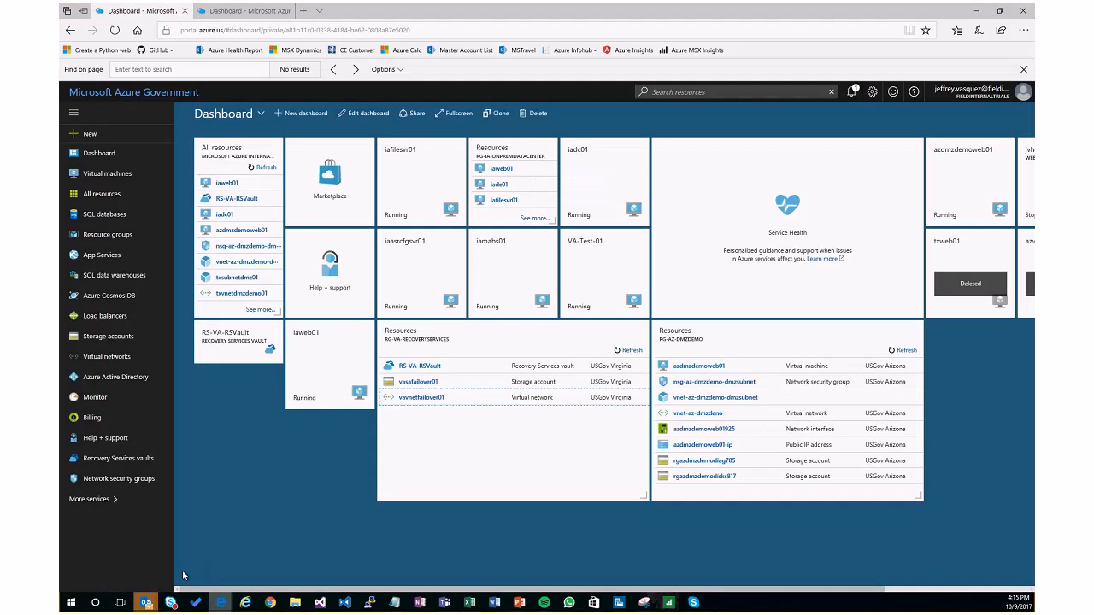
{"action": "left_click", "coordinate": [117, 178]}
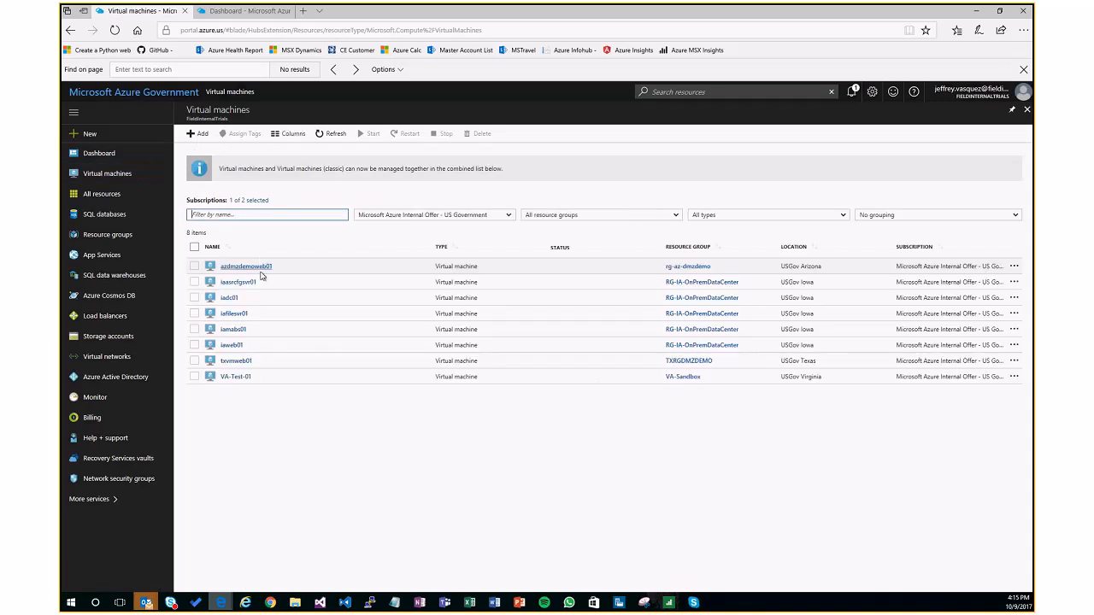
{"action": "left_click", "coordinate": [235, 347]}
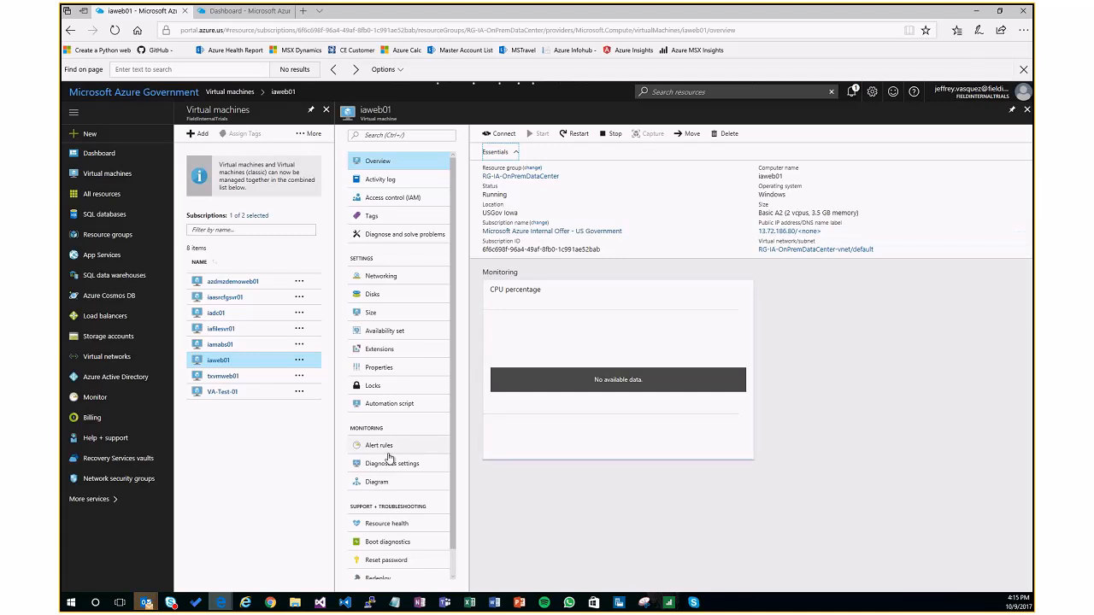
{"action": "left_click", "coordinate": [251, 568]}
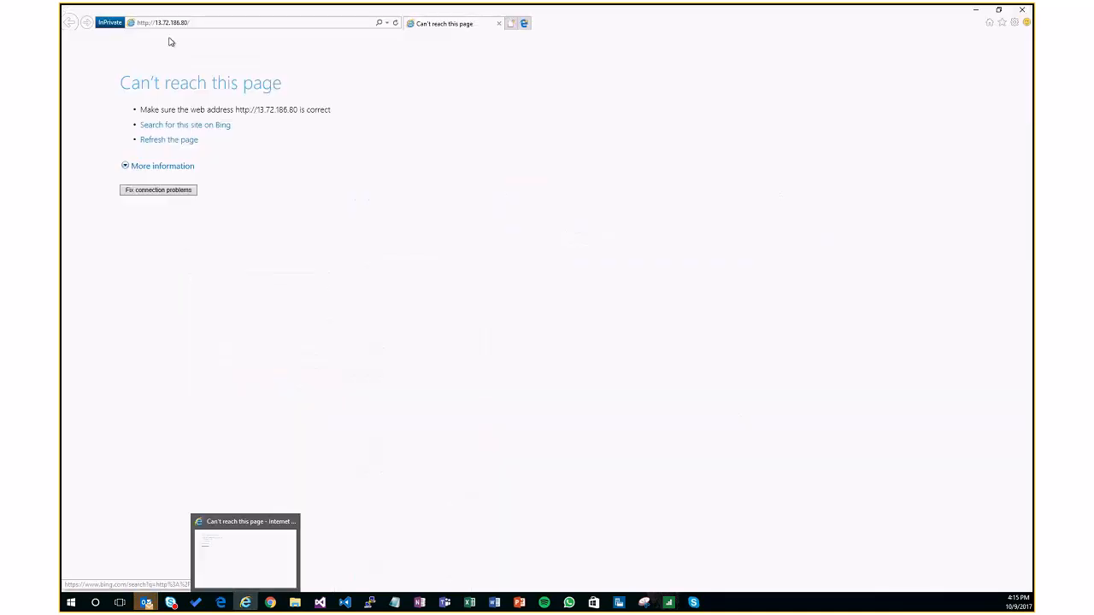
{"action": "left_click", "coordinate": [216, 23]}
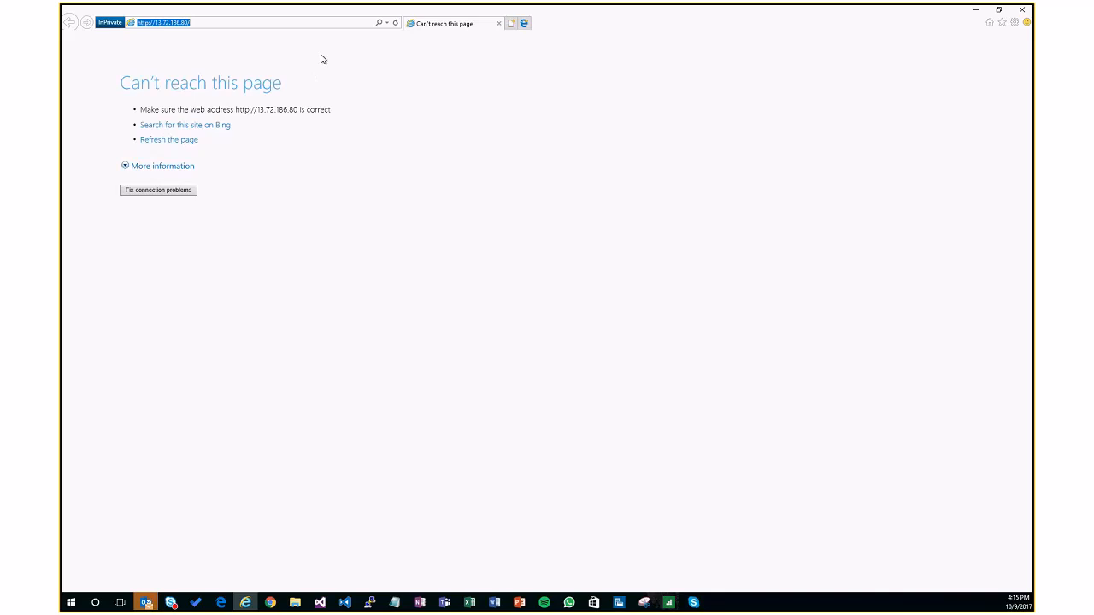
{"action": "left_click", "coordinate": [217, 20]}
{"action": "key", "text": "Return"}
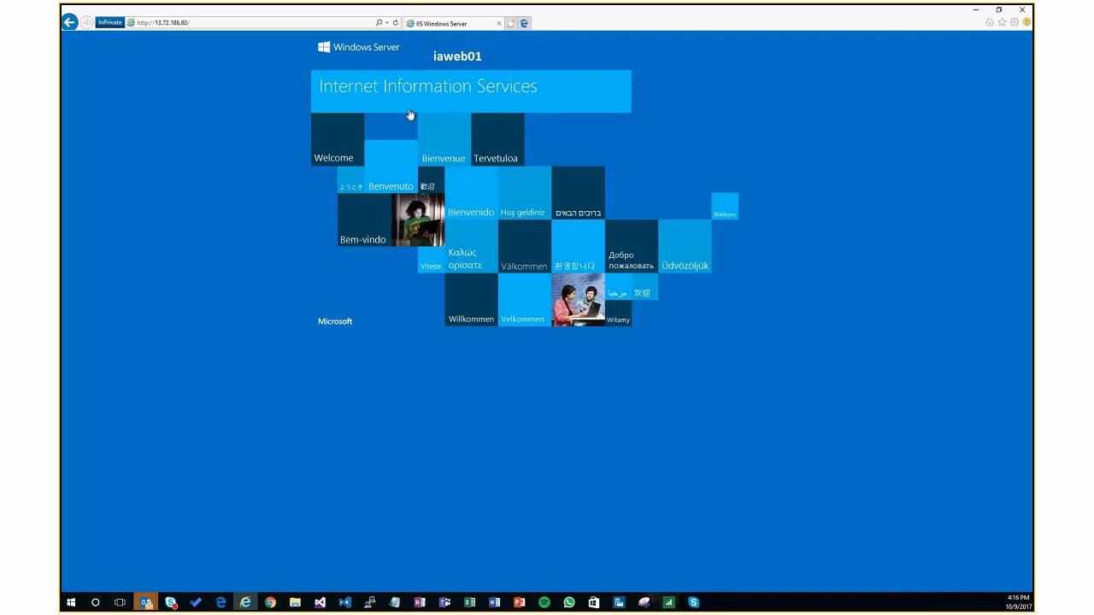
{"action": "left_click", "coordinate": [974, 11]}
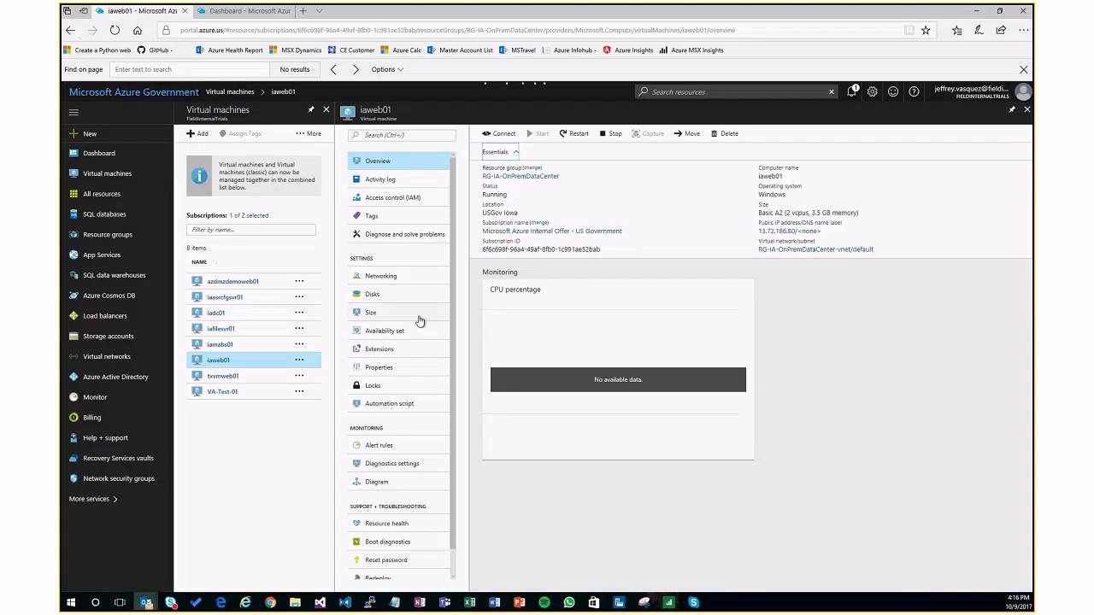
Step: Stop the iaweb01 virtual machine and confirm the shutdown
{"action": "left_click", "coordinate": [227, 365]}
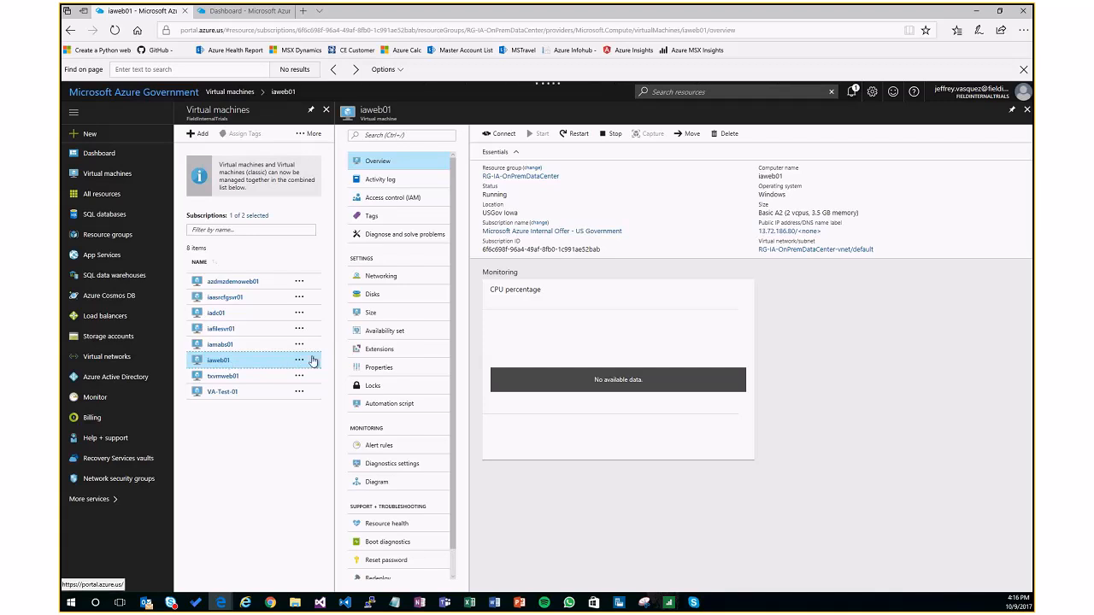
{"action": "left_click", "coordinate": [612, 133]}
{"action": "left_click", "coordinate": [547, 206]}
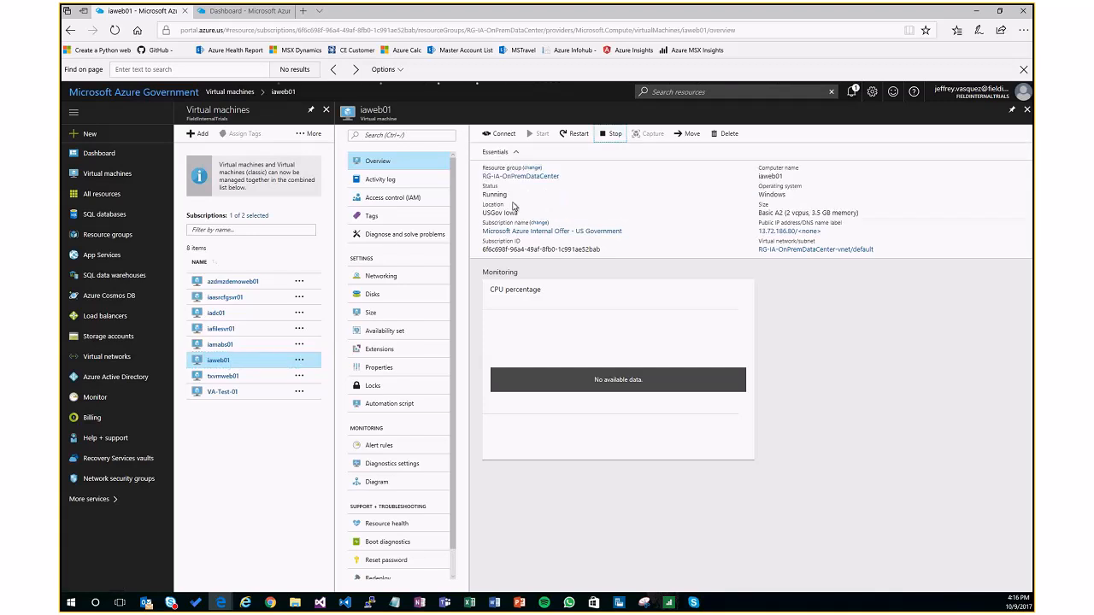
Step: Copy the iaweb01 site's address from Internet Explorer and return to the Azure portal
{"action": "left_click", "coordinate": [246, 603]}
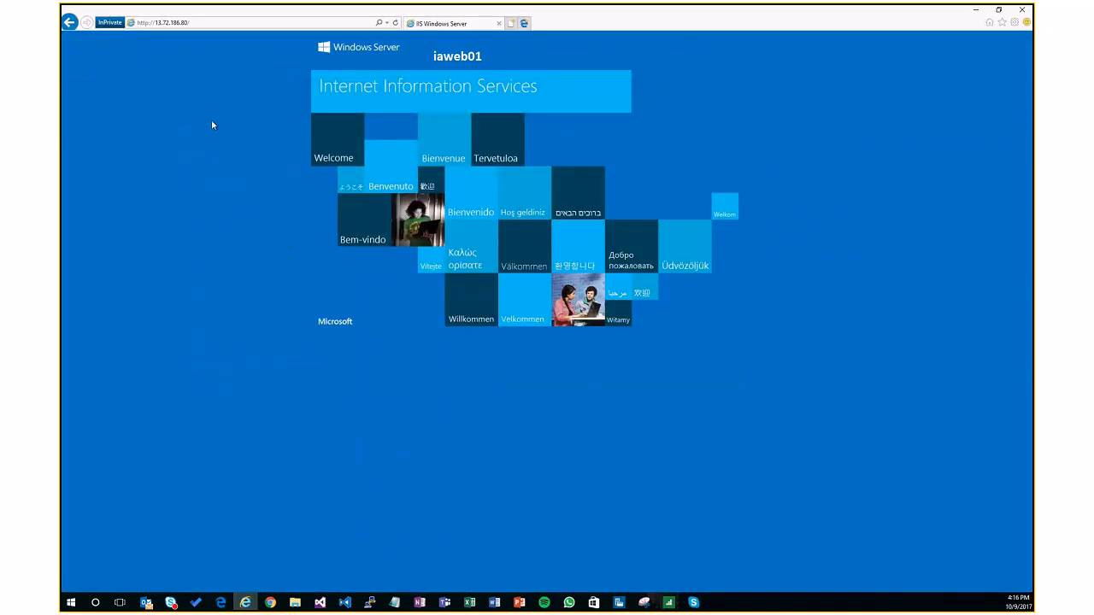
{"action": "left_click", "coordinate": [196, 23]}
{"action": "right_click", "coordinate": [180, 23]}
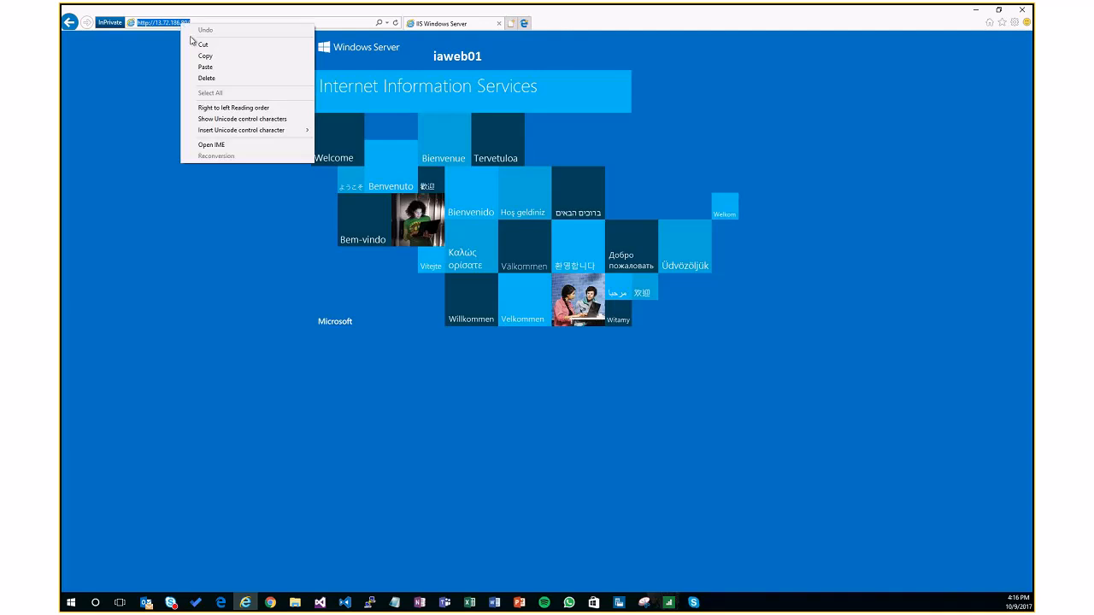
{"action": "left_click", "coordinate": [204, 56]}
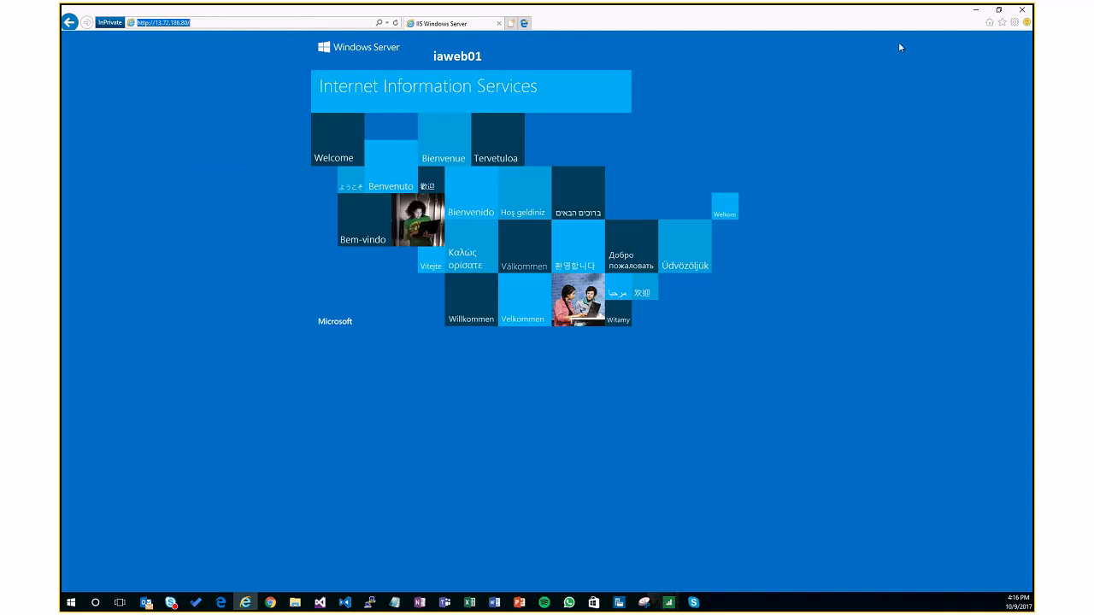
{"action": "left_click", "coordinate": [976, 11]}
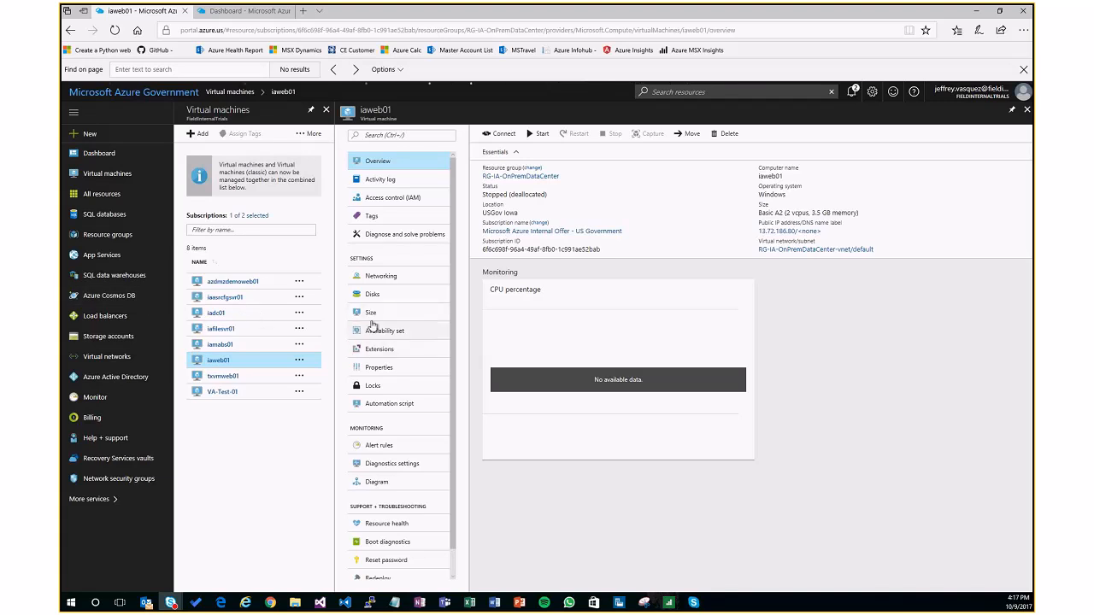
Step: Load the copied address 13.72.186.80 in a new Edge tab to test whether the site responds
{"action": "left_click", "coordinate": [302, 12]}
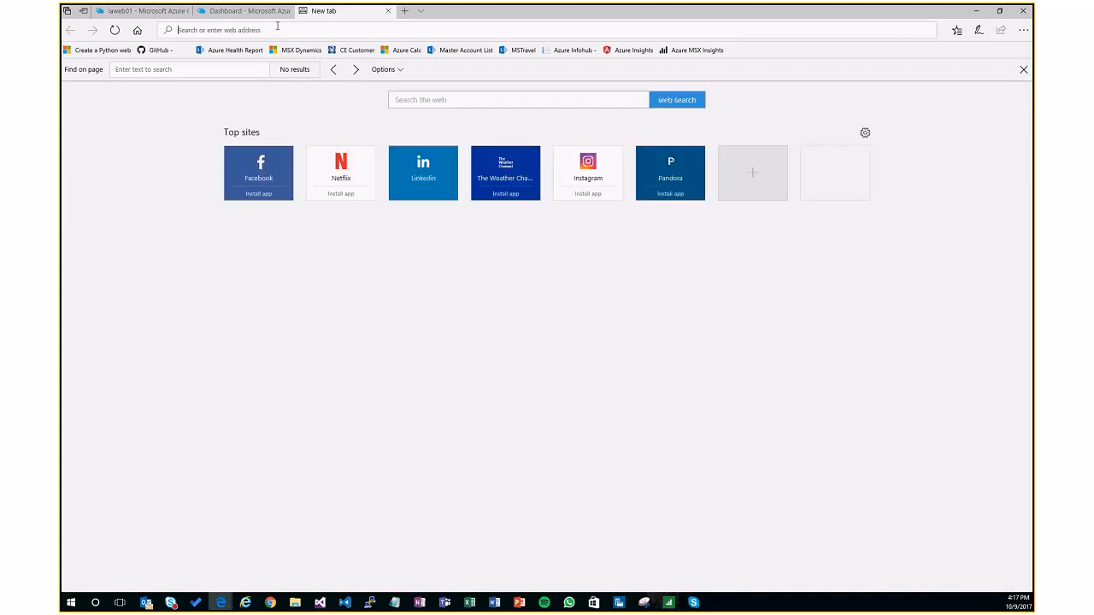
{"action": "key", "text": "ctrl+v"}
{"action": "key", "text": "Return"}
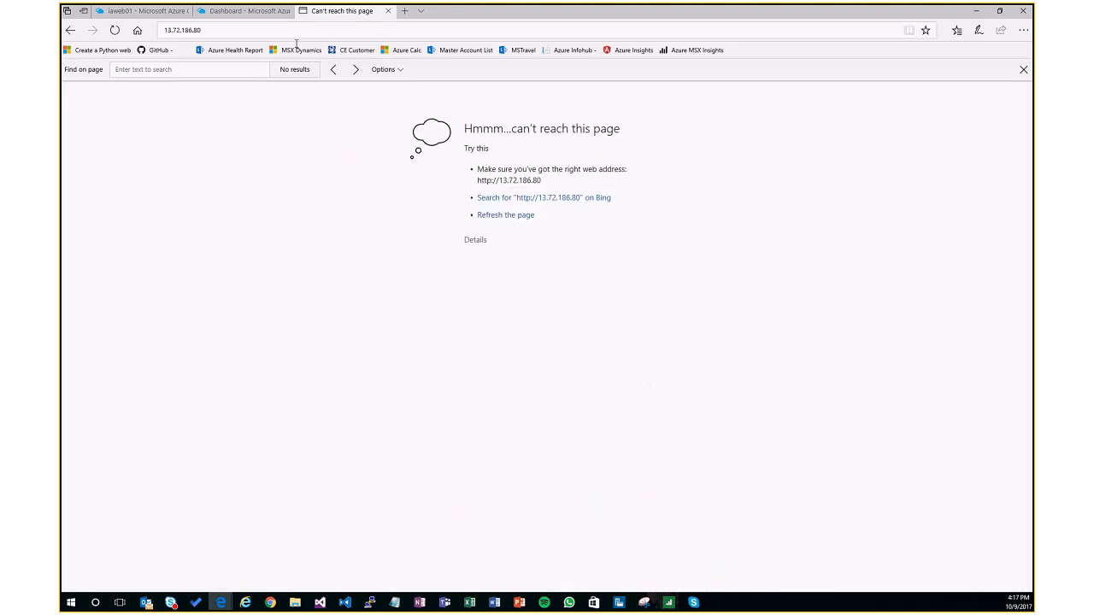
Step: Test the copied address 13.72.186.80 in a new incognito Chrome window
{"action": "right_click", "coordinate": [275, 604]}
{"action": "left_click", "coordinate": [287, 540]}
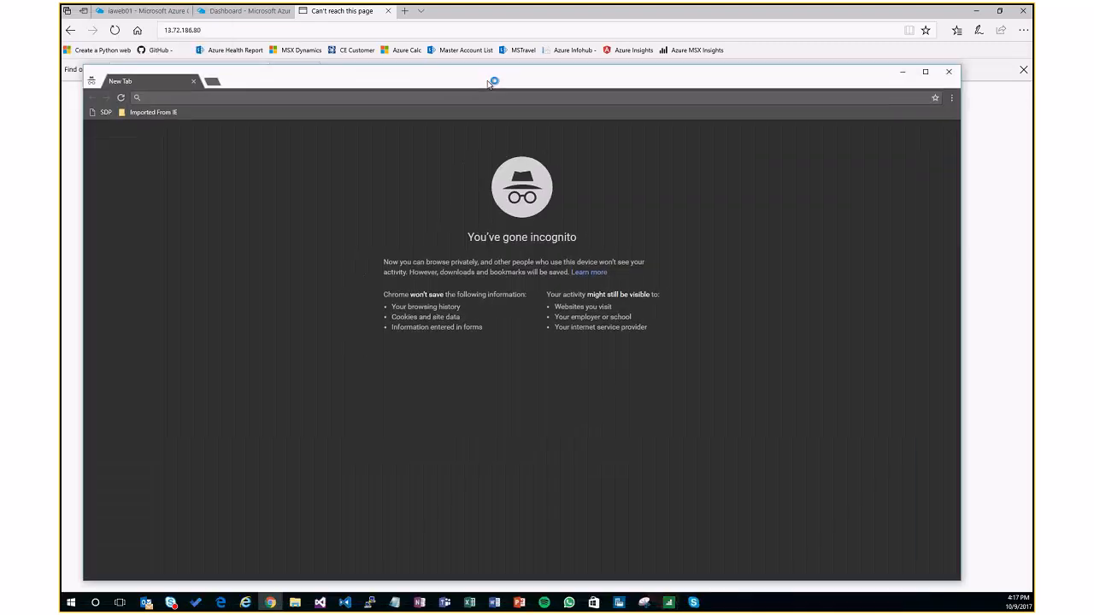
{"action": "key", "text": "ctrl+v"}
{"action": "key", "text": "Return"}
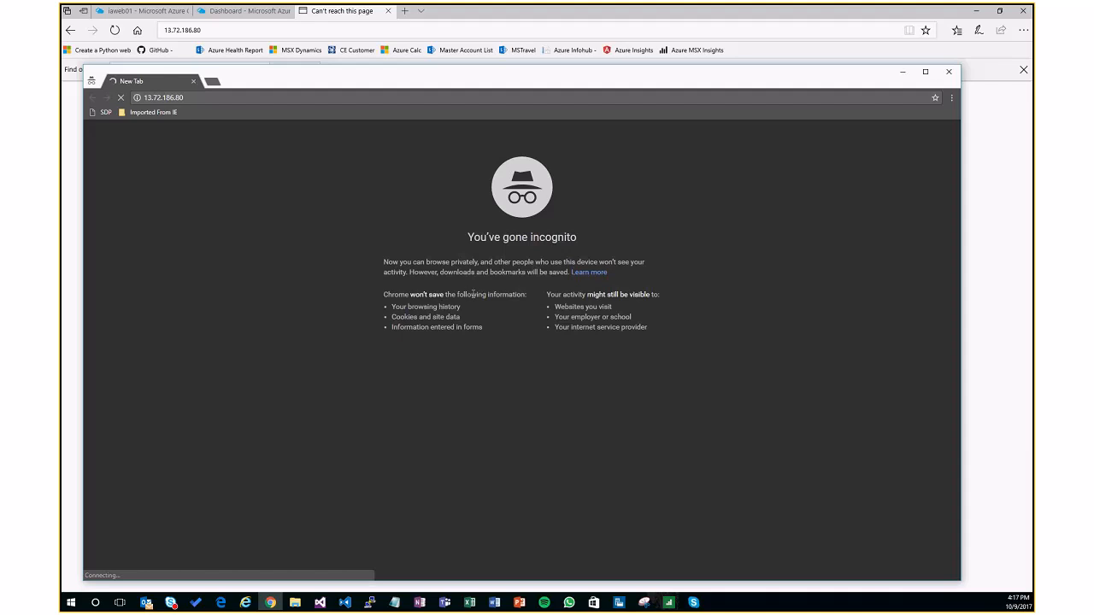
{"action": "left_click_drag", "start_coordinate": [289, 85], "coordinate": [307, 81]}
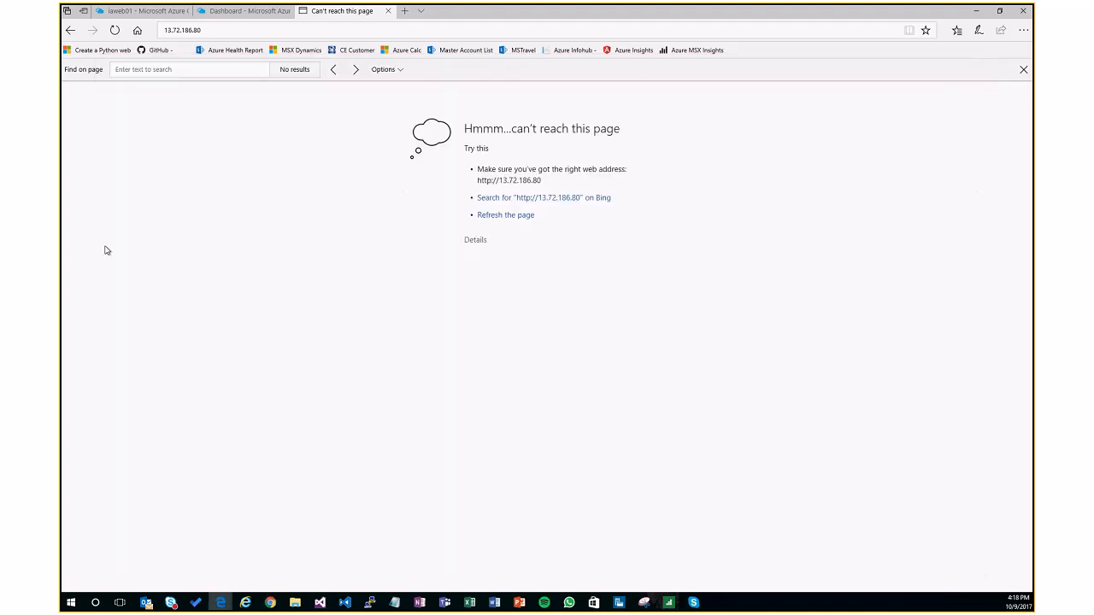
Step: Return to the Azure portal and open the iaweb01 replicated item in the RS-VA-RSVault Recovery Services vault
{"action": "left_click", "coordinate": [155, 14]}
{"action": "left_click", "coordinate": [129, 93]}
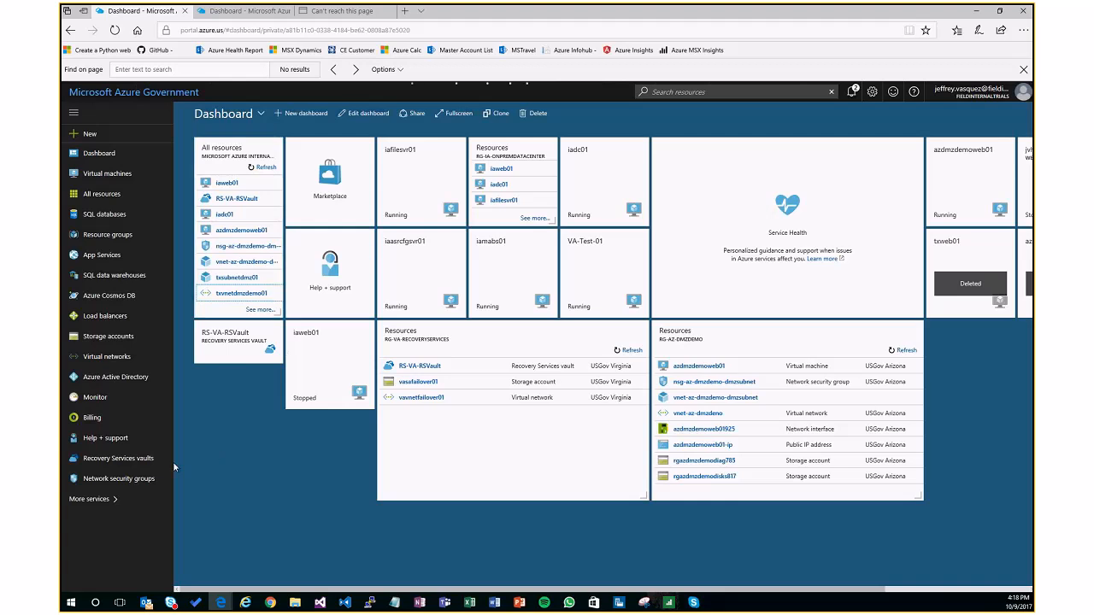
{"action": "left_click", "coordinate": [118, 458]}
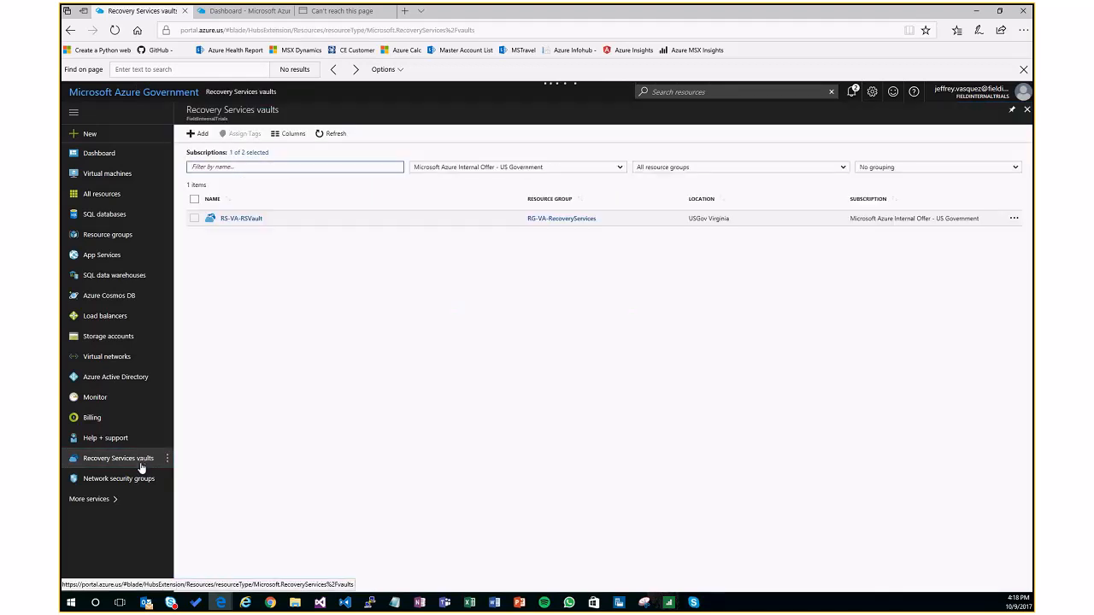
{"action": "left_click", "coordinate": [240, 219]}
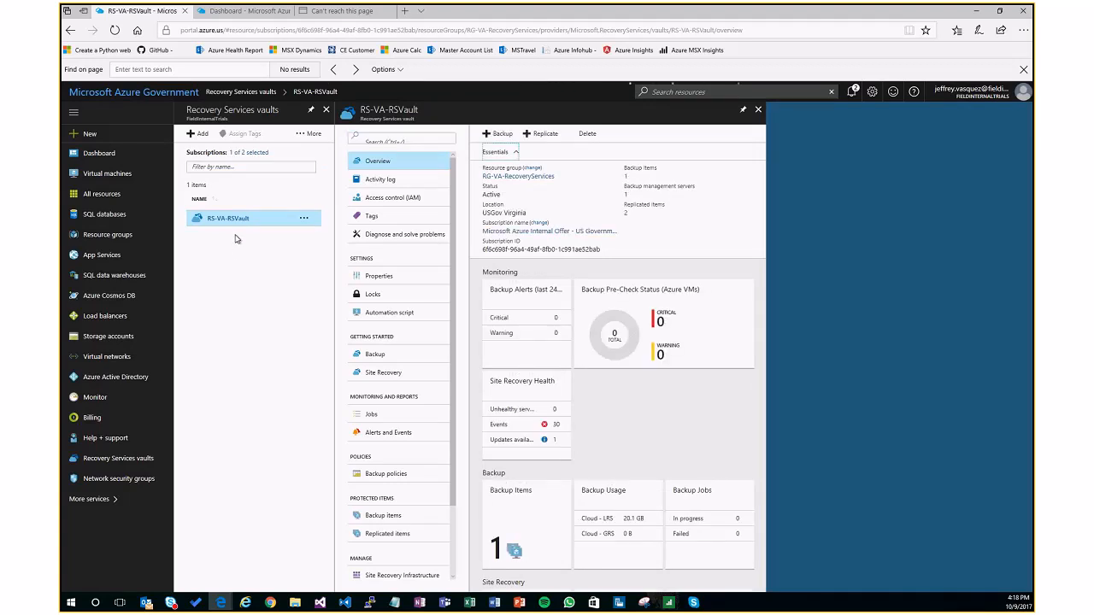
{"action": "left_click", "coordinate": [385, 534]}
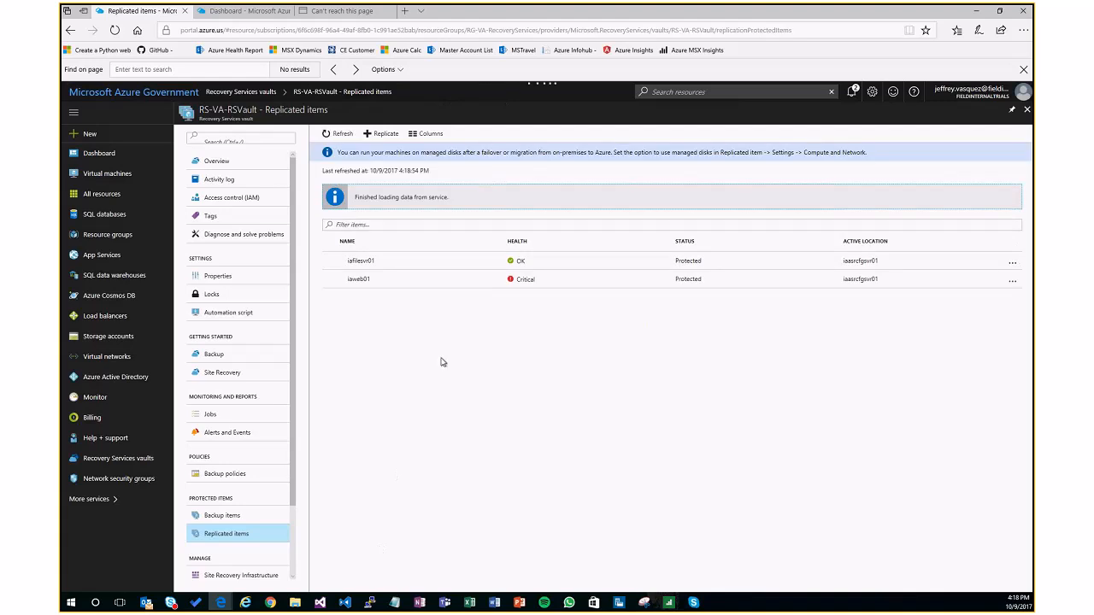
{"action": "left_click", "coordinate": [535, 278]}
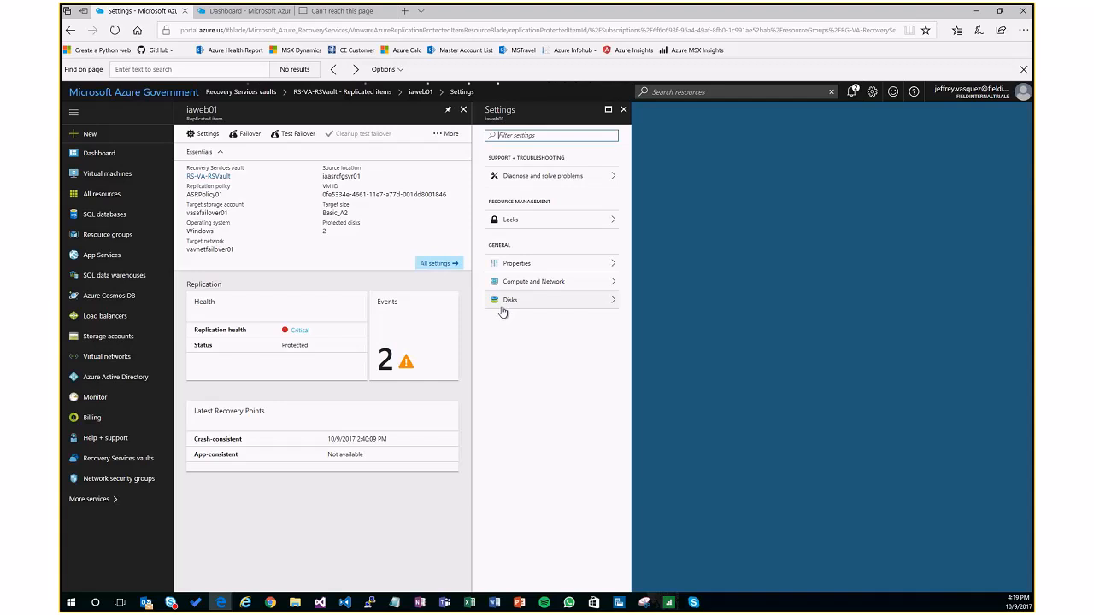
Step: Start a test failover of iaweb01 with the Latest processed recovery point to the vavnetfailover01 network, and check its progress in the notifications
{"action": "left_click", "coordinate": [295, 135]}
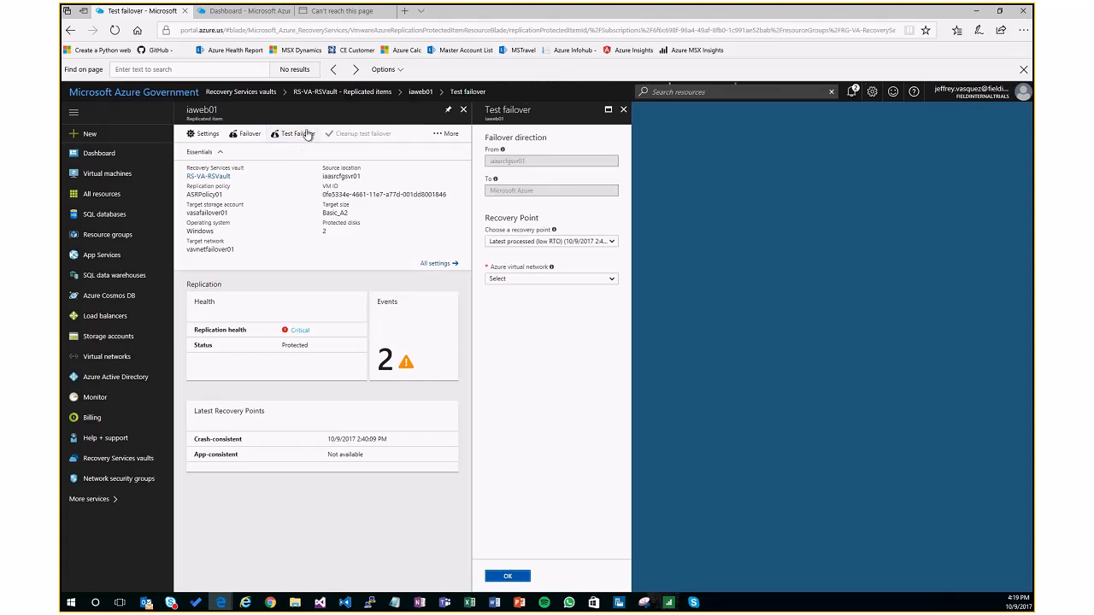
{"action": "left_click", "coordinate": [542, 241]}
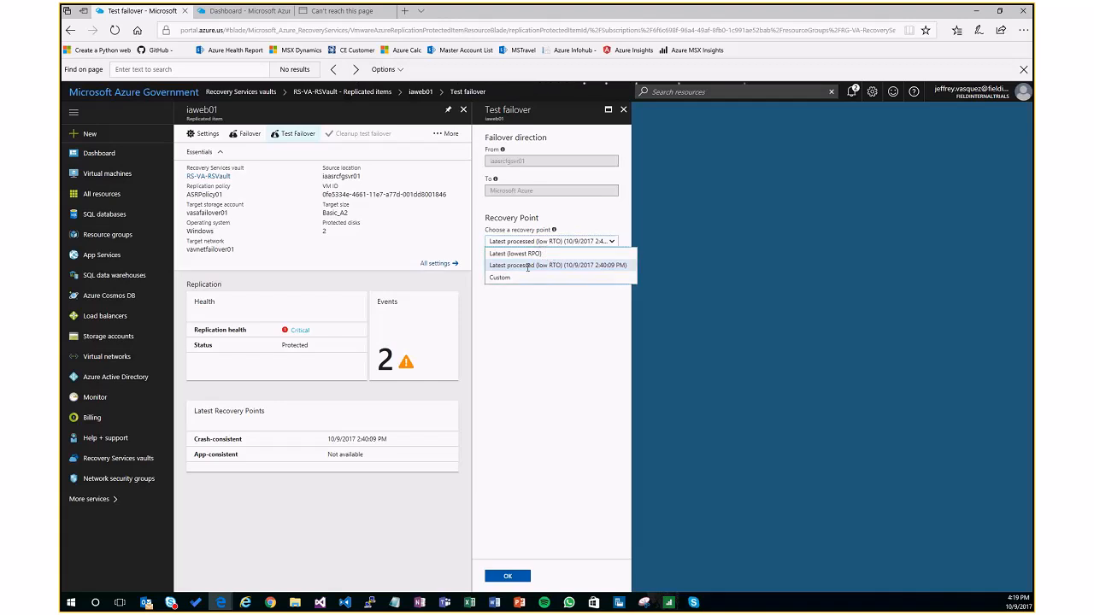
{"action": "left_click", "coordinate": [571, 327]}
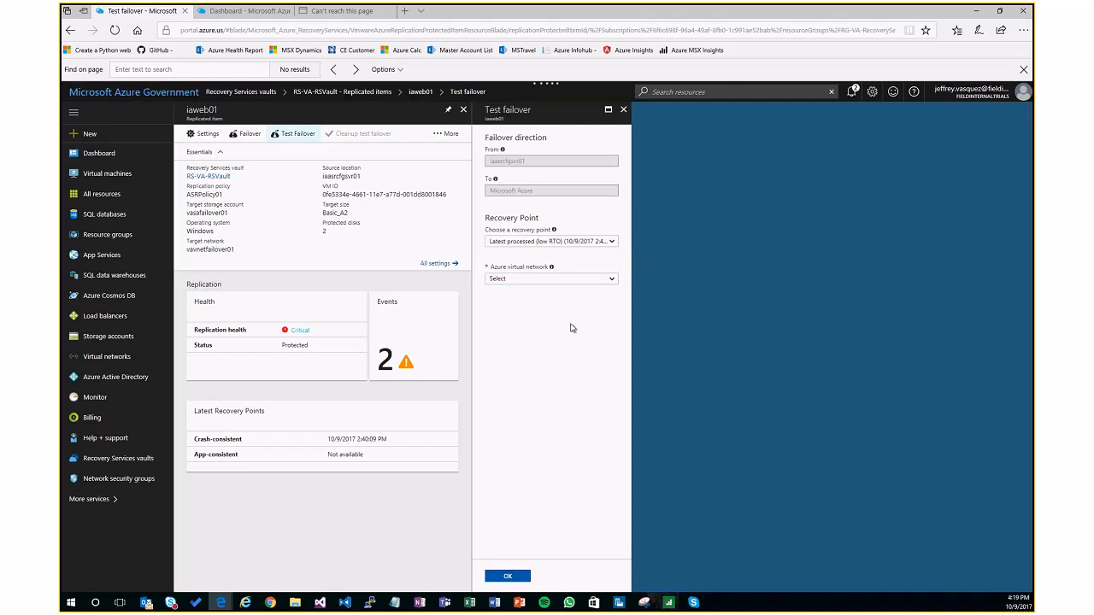
{"action": "left_click", "coordinate": [526, 281]}
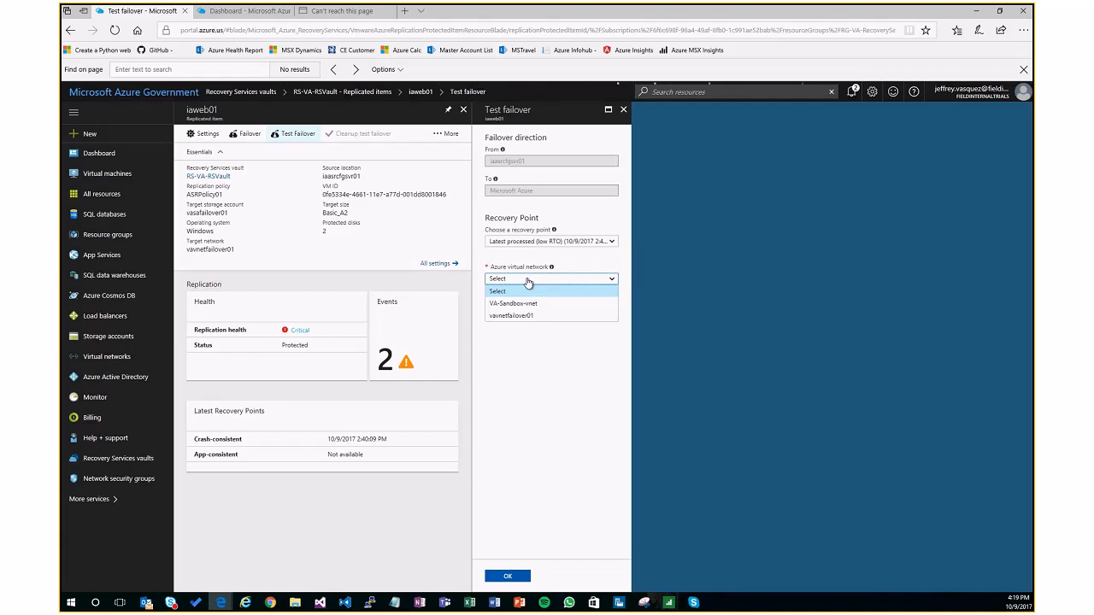
{"action": "left_click", "coordinate": [530, 316]}
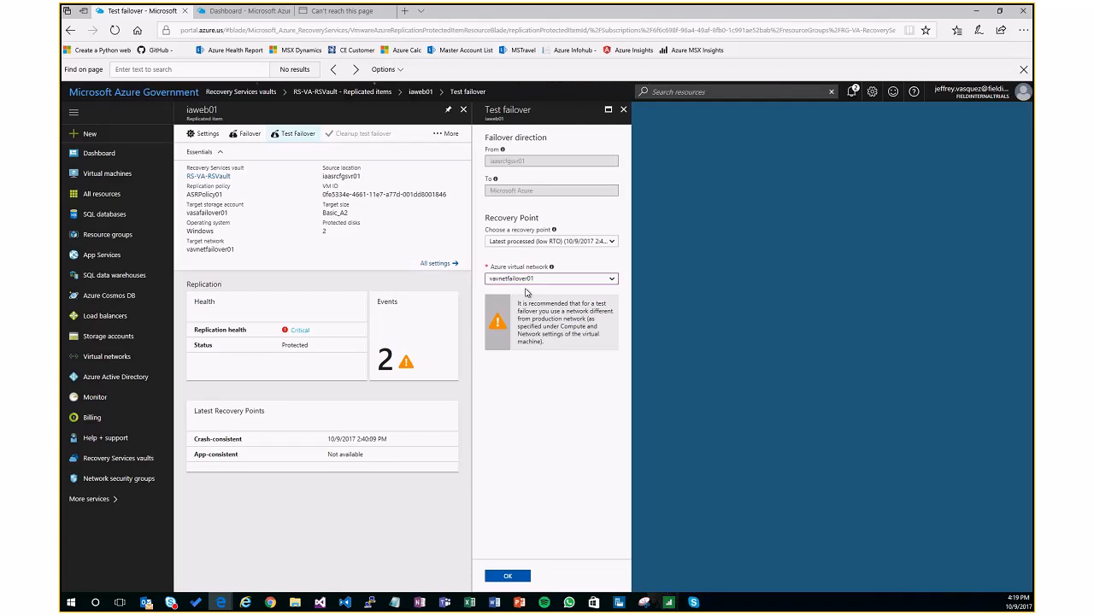
{"action": "left_click", "coordinate": [518, 576]}
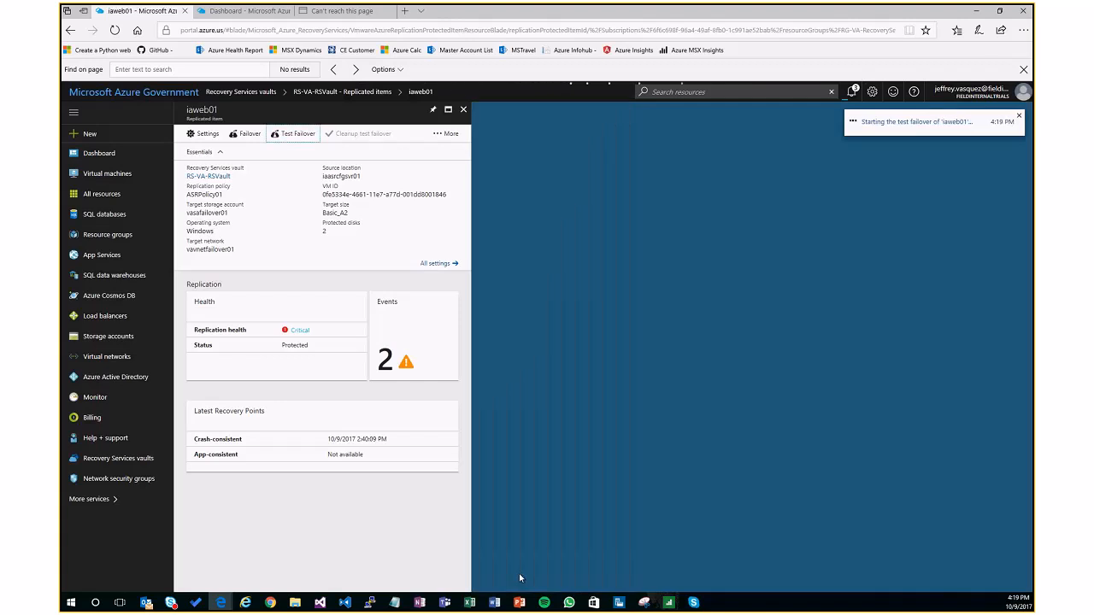
{"action": "left_click", "coordinate": [852, 92]}
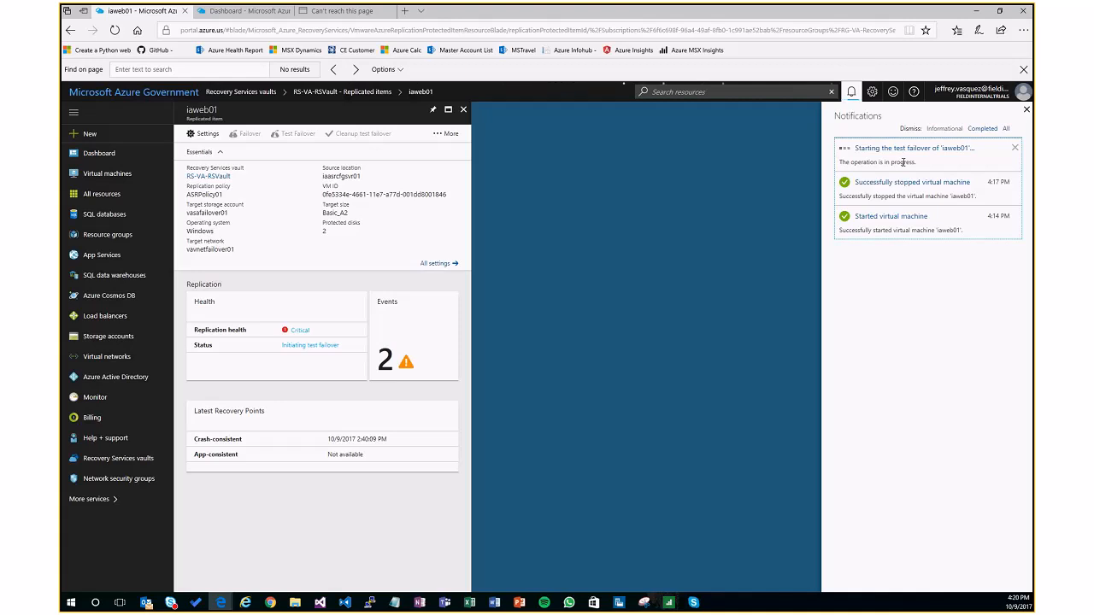
Step: Reopen the iaweb01 replicated item to view its settings, and return to the vault's replicated items list
{"action": "left_click", "coordinate": [1027, 109]}
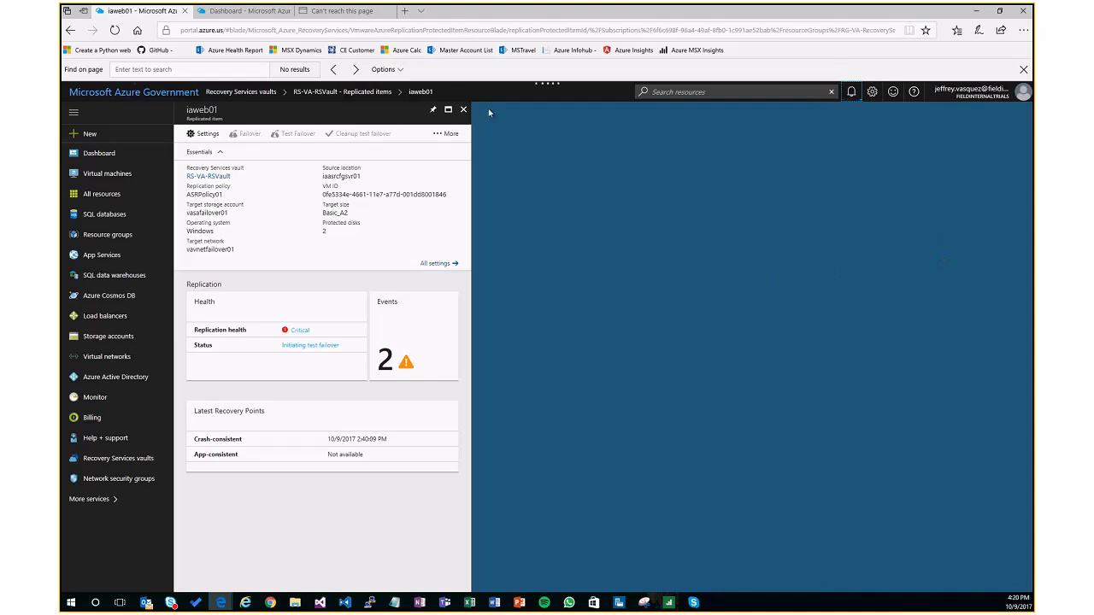
{"action": "left_click", "coordinate": [464, 110]}
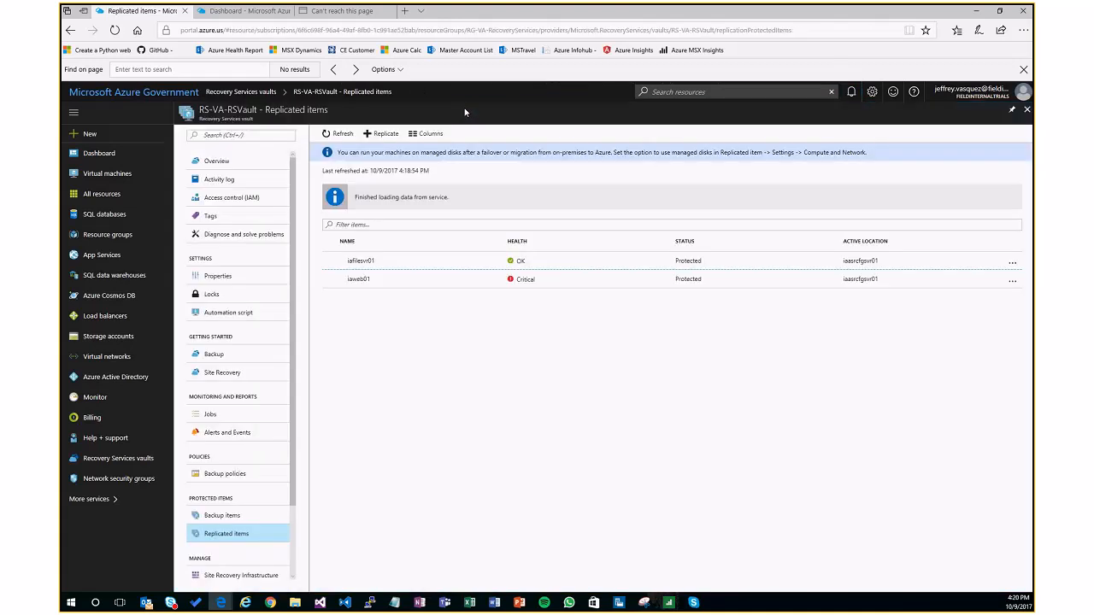
{"action": "left_click", "coordinate": [360, 286]}
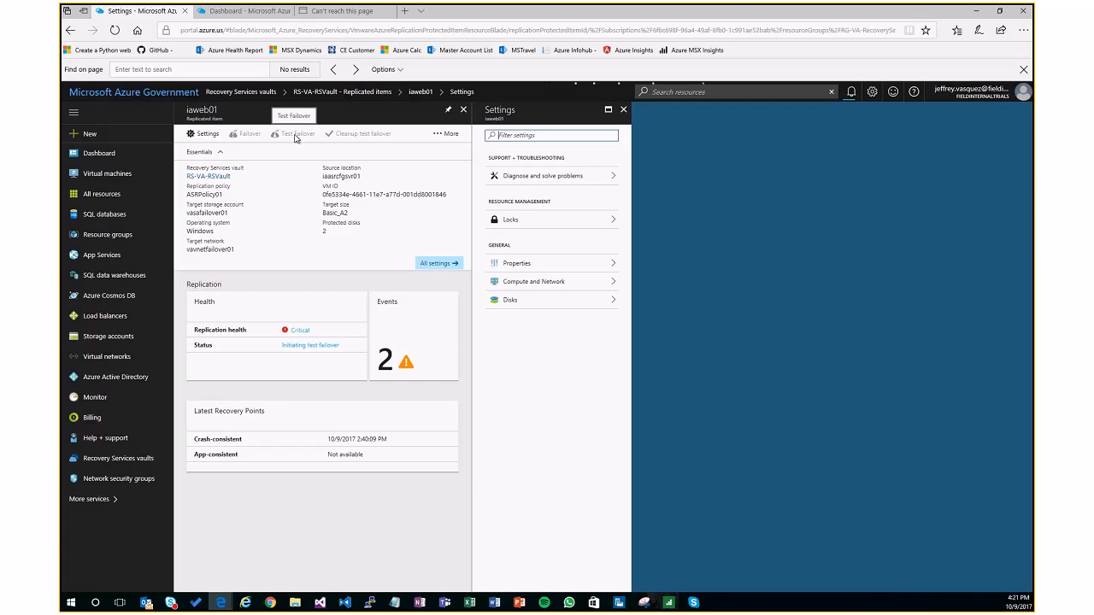
{"action": "left_click", "coordinate": [624, 110]}
{"action": "left_click", "coordinate": [463, 109]}
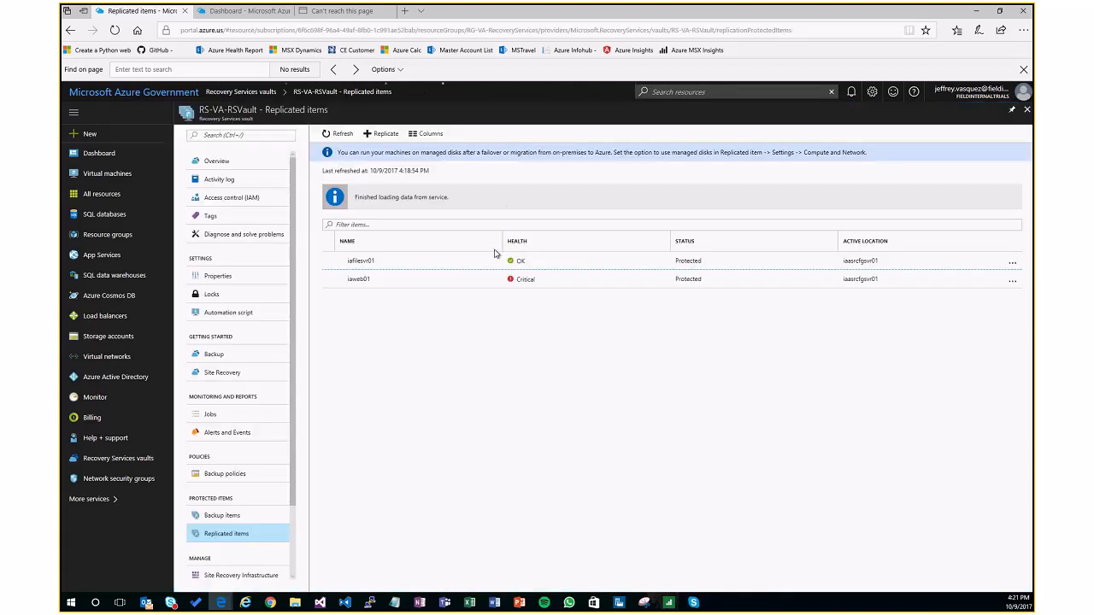
Step: Look at the vault's Site Recovery recovery plans and the form for creating a plan, and close the form
{"action": "scroll", "coordinate": [250, 524], "scroll_direction": "down", "scroll_amount": 2}
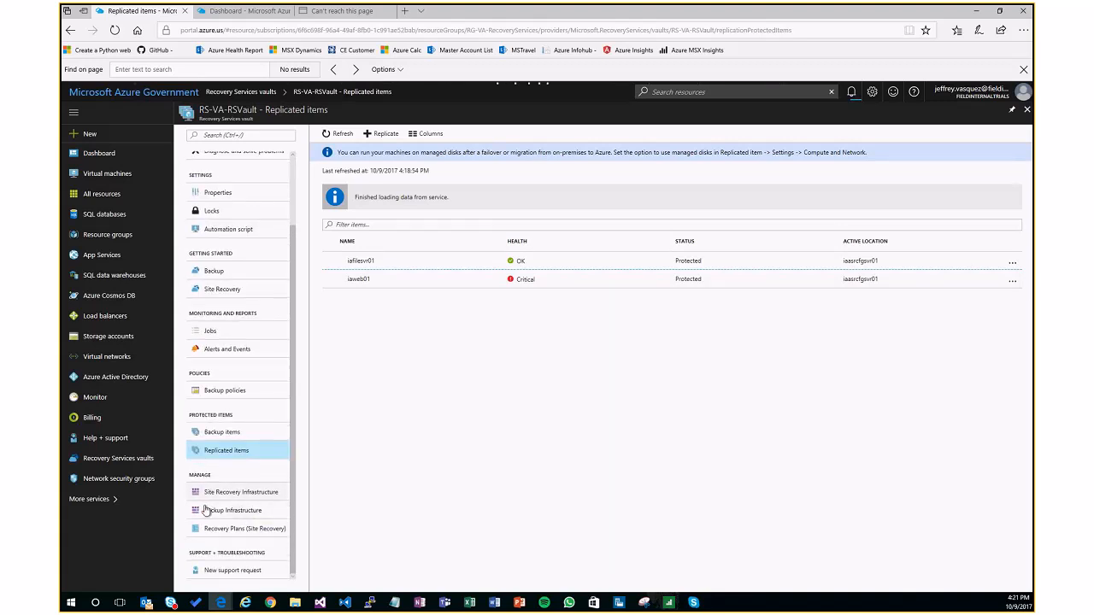
{"action": "left_click", "coordinate": [215, 530]}
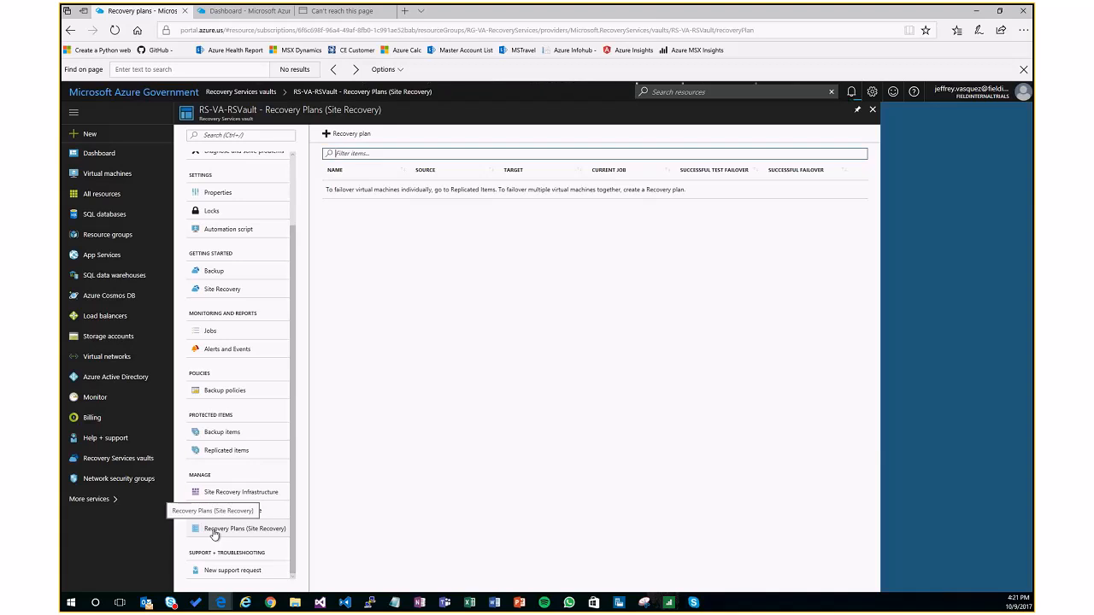
{"action": "left_click", "coordinate": [346, 137]}
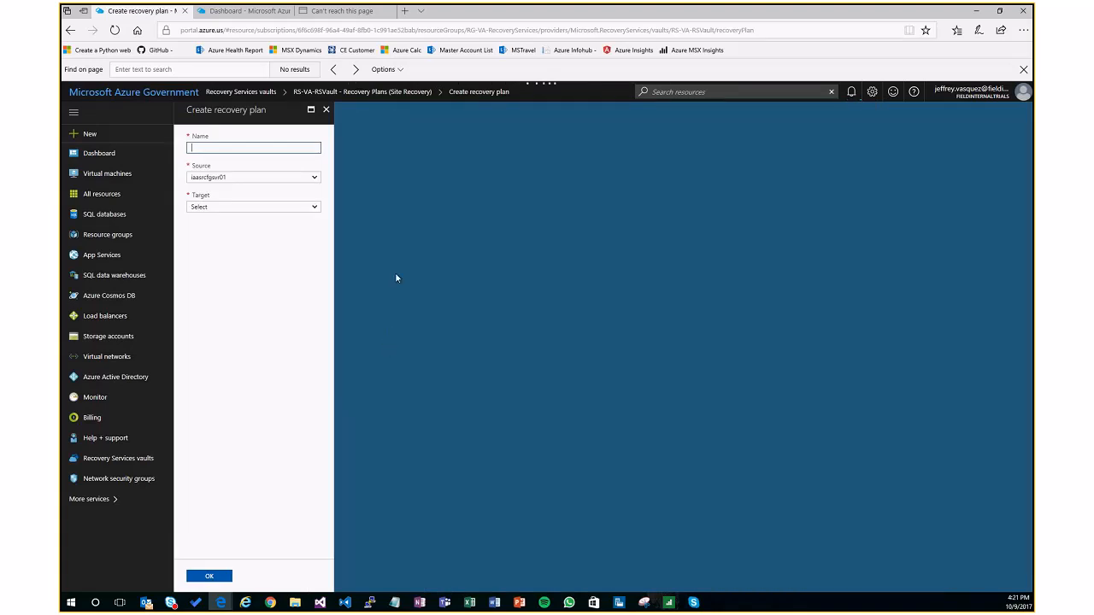
{"action": "left_click", "coordinate": [325, 110]}
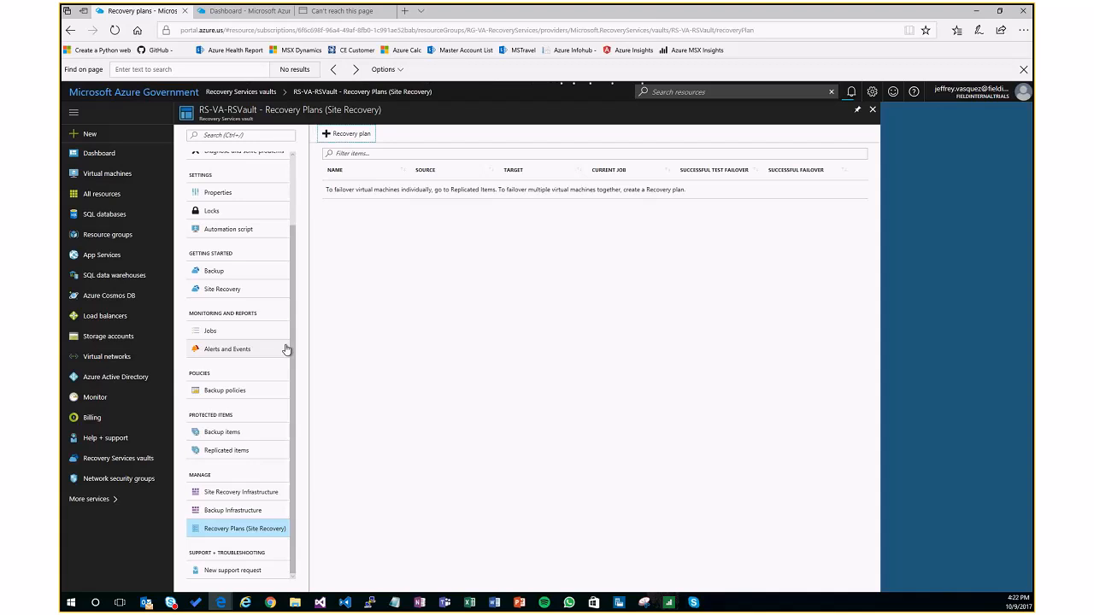
Step: Begin Site Recovery infrastructure preparation with a protection goal of On-premises machines, replication To Azure, and Not virtualized / Other
{"action": "left_click", "coordinate": [221, 289]}
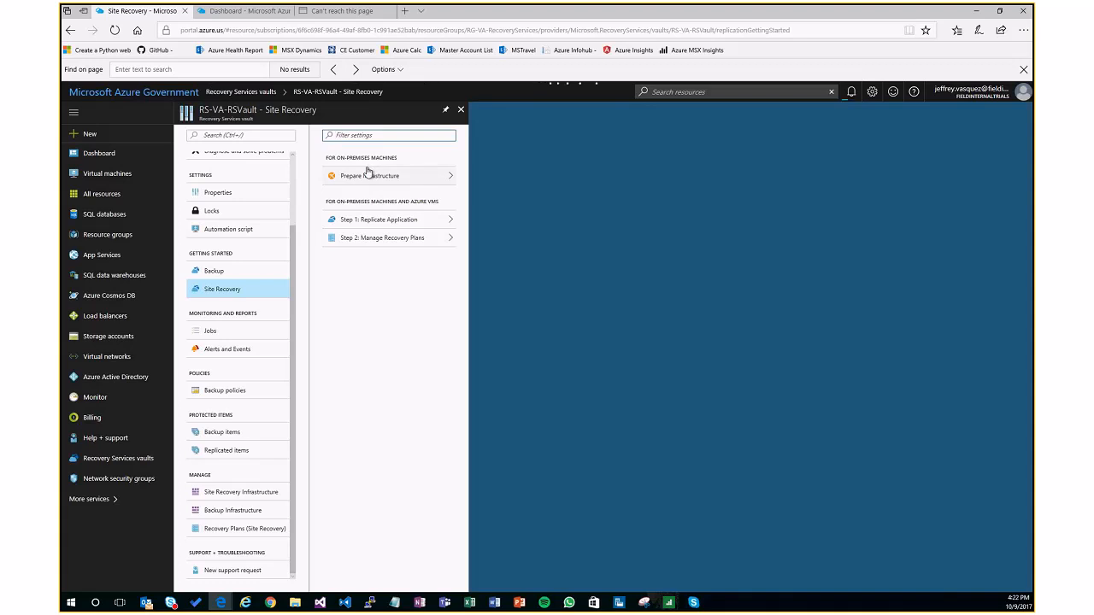
{"action": "left_click", "coordinate": [375, 178]}
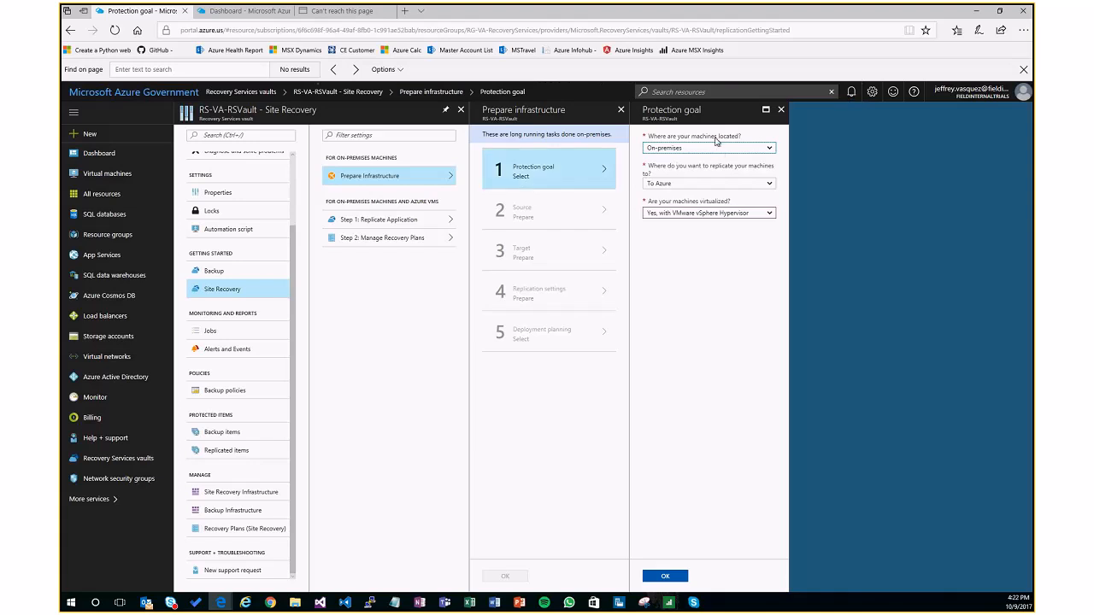
{"action": "left_click", "coordinate": [760, 143]}
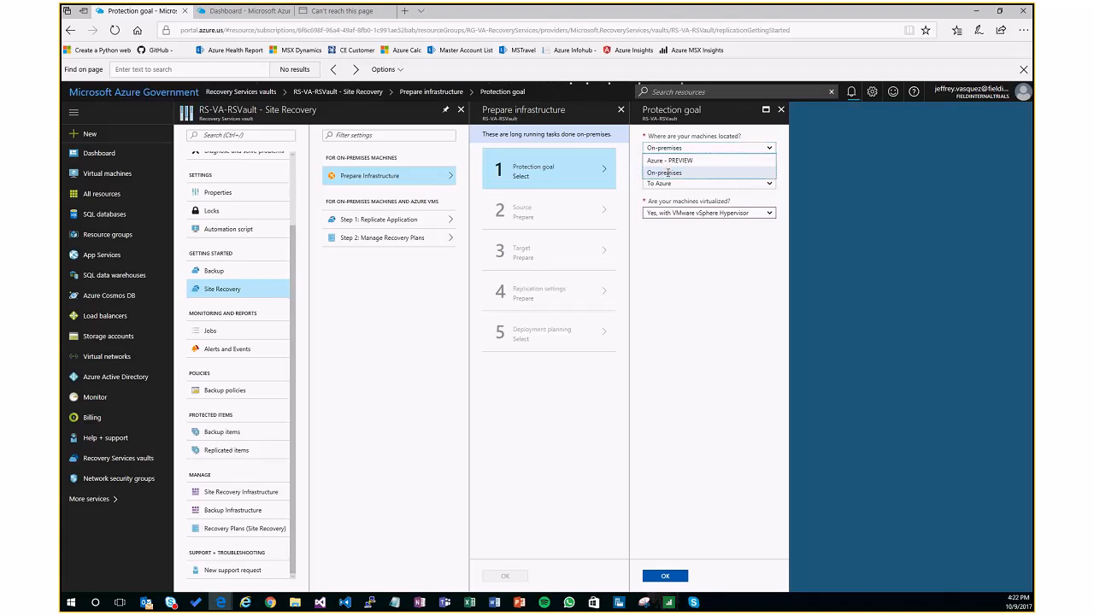
{"action": "left_click", "coordinate": [696, 173]}
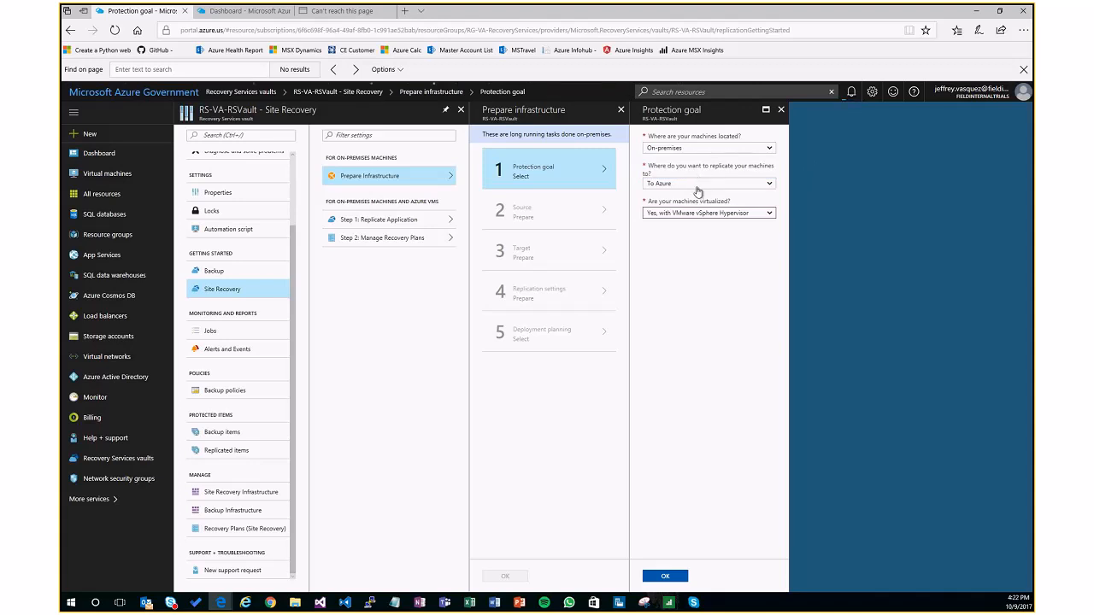
{"action": "left_click", "coordinate": [696, 185]}
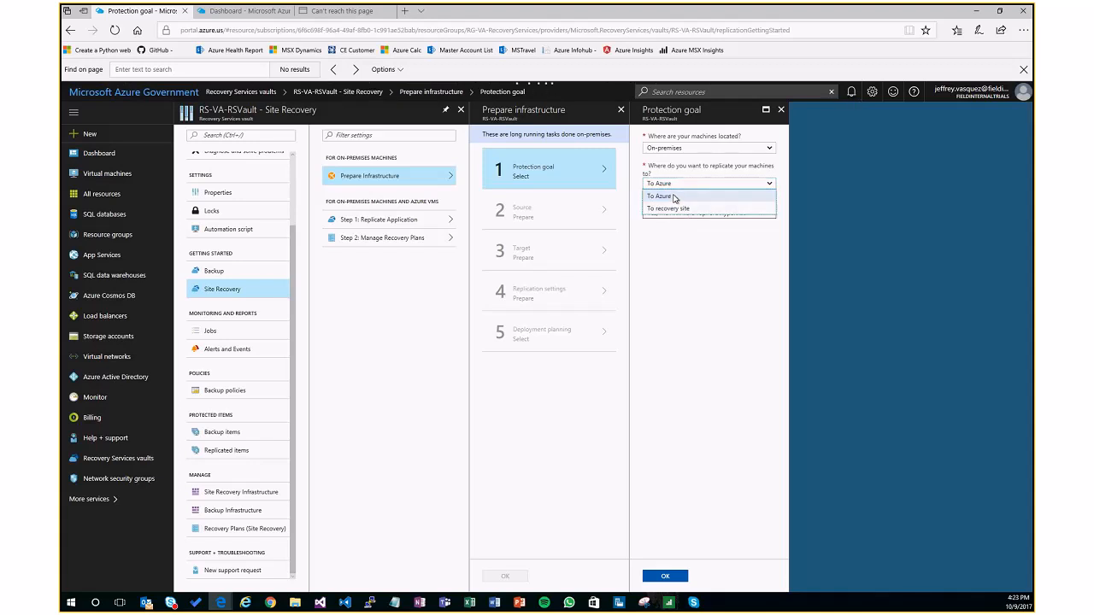
{"action": "left_click", "coordinate": [674, 198]}
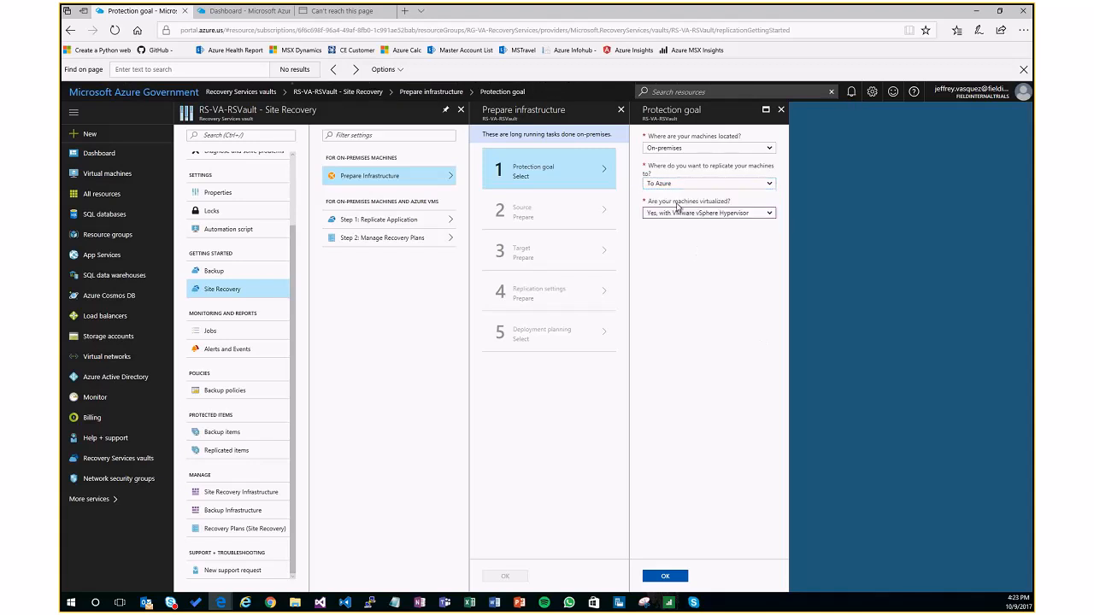
{"action": "left_click", "coordinate": [770, 213]}
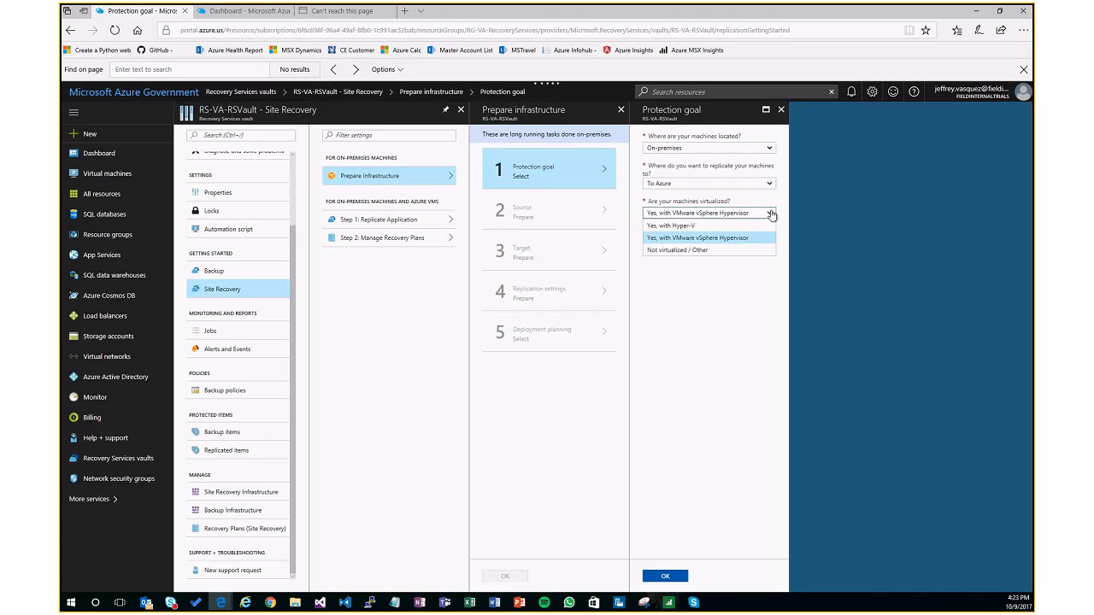
{"action": "left_click", "coordinate": [711, 251]}
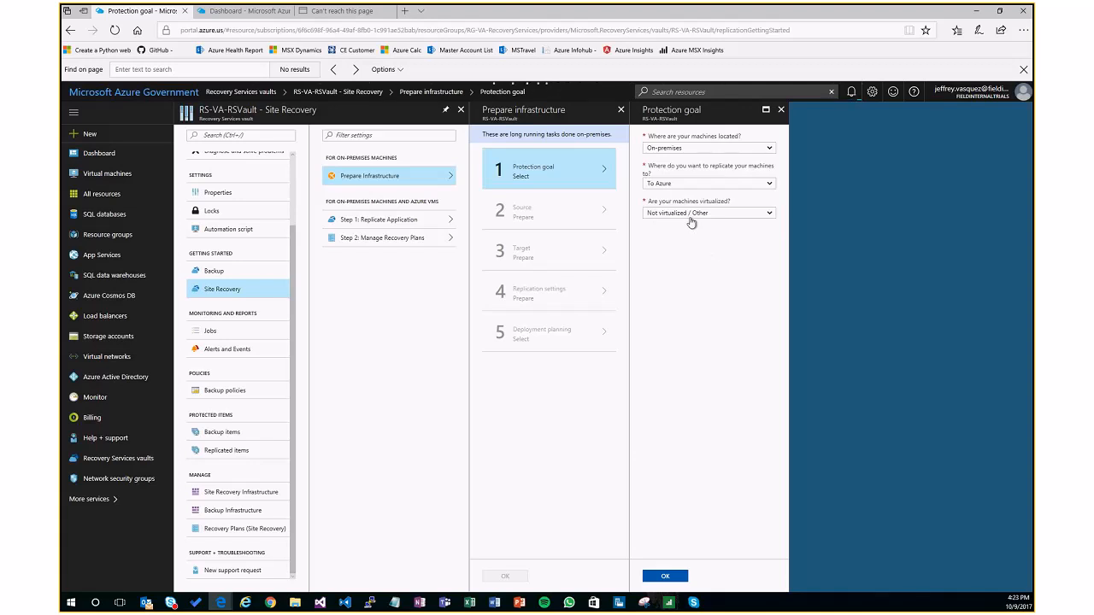
{"action": "left_click", "coordinate": [663, 575]}
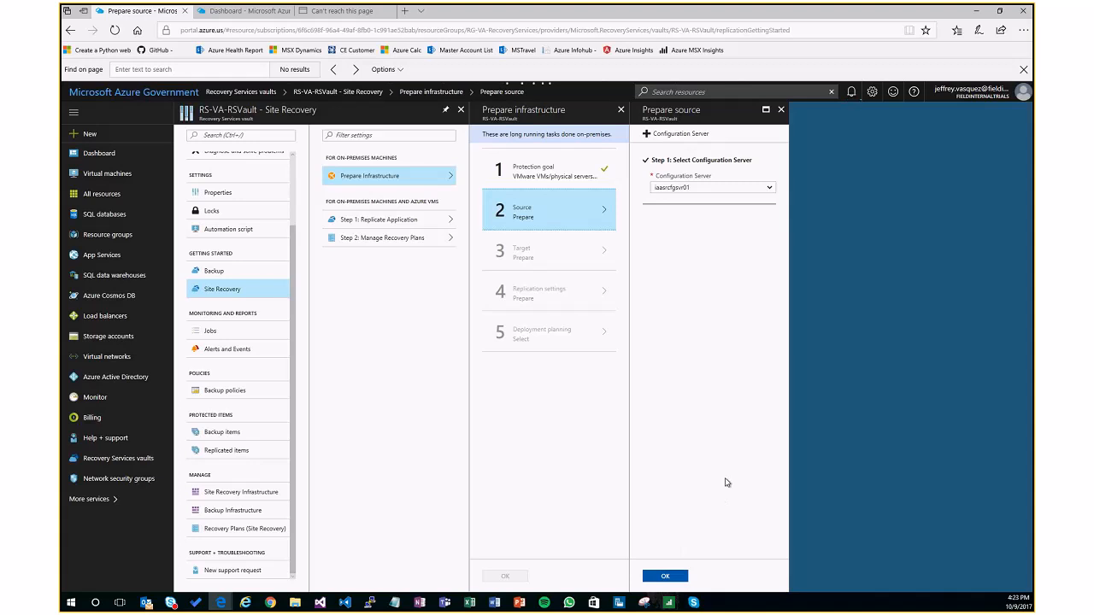
Step: Review the Add Server instructions for registering a configuration server, including the vault registration key download, and close them
{"action": "left_click", "coordinate": [668, 139]}
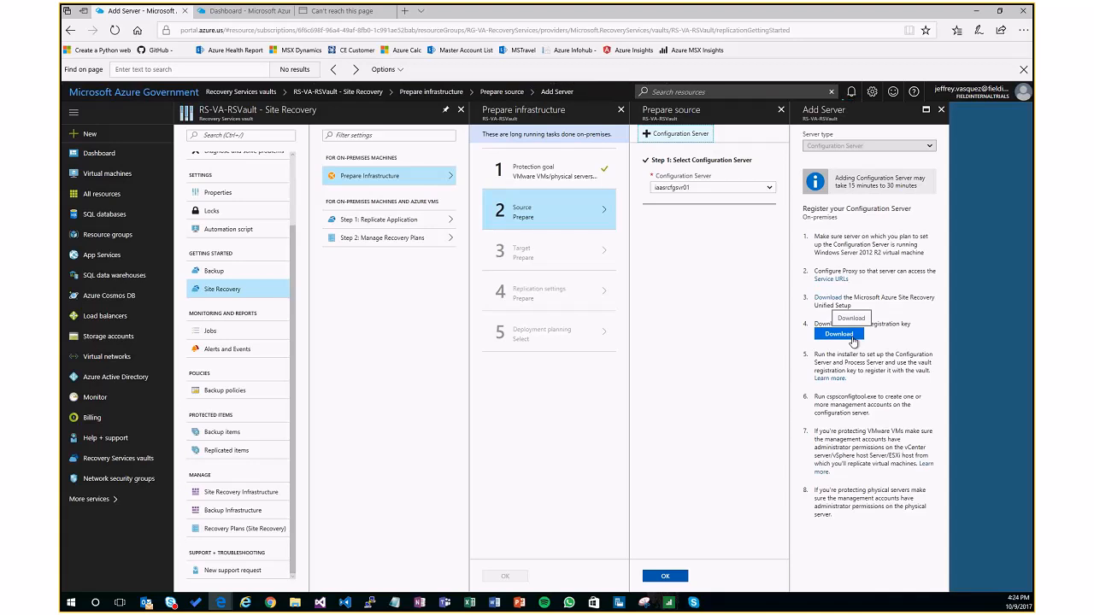
{"action": "left_click", "coordinate": [852, 341]}
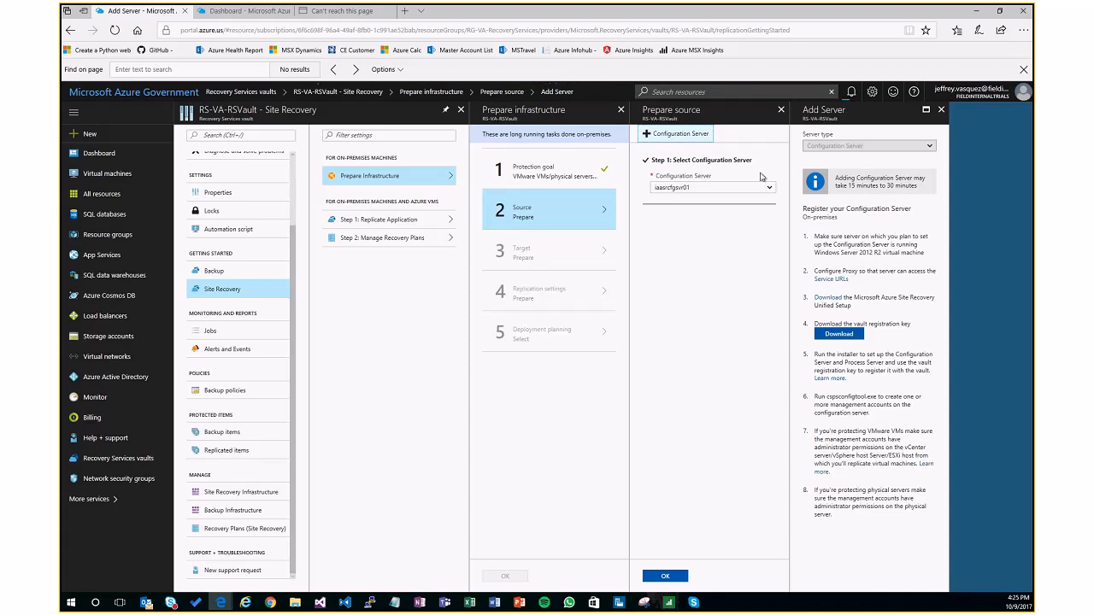
{"action": "left_click", "coordinate": [941, 111]}
Step: Confirm iaasrcfgsvr01 as the source configuration server and accept the Azure target with the Resource Manager deployment model
{"action": "left_click", "coordinate": [686, 189]}
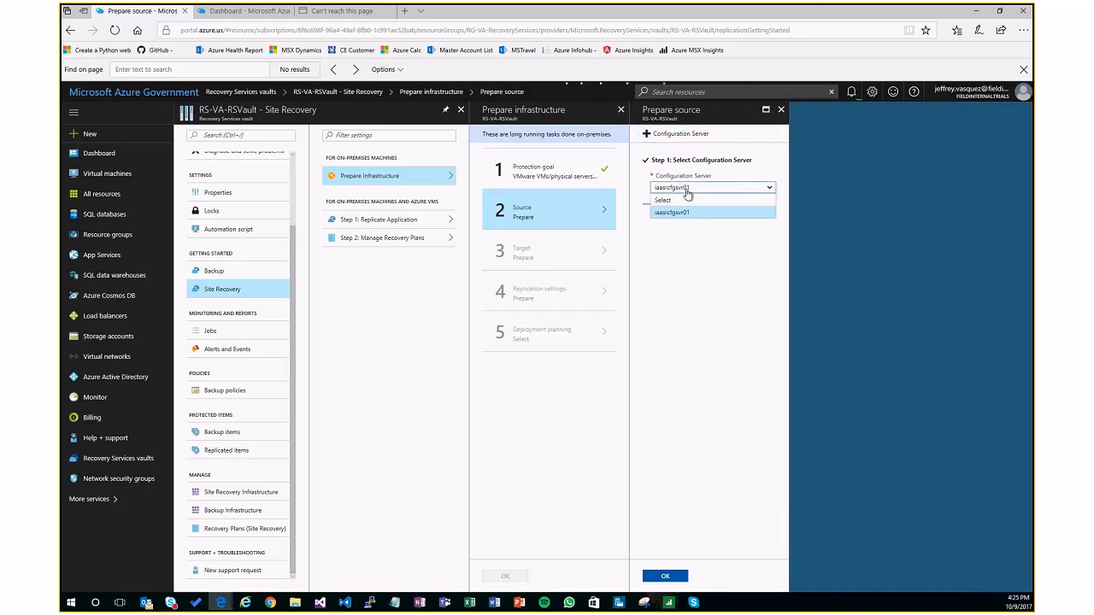
{"action": "left_click", "coordinate": [700, 416]}
{"action": "left_click", "coordinate": [667, 577]}
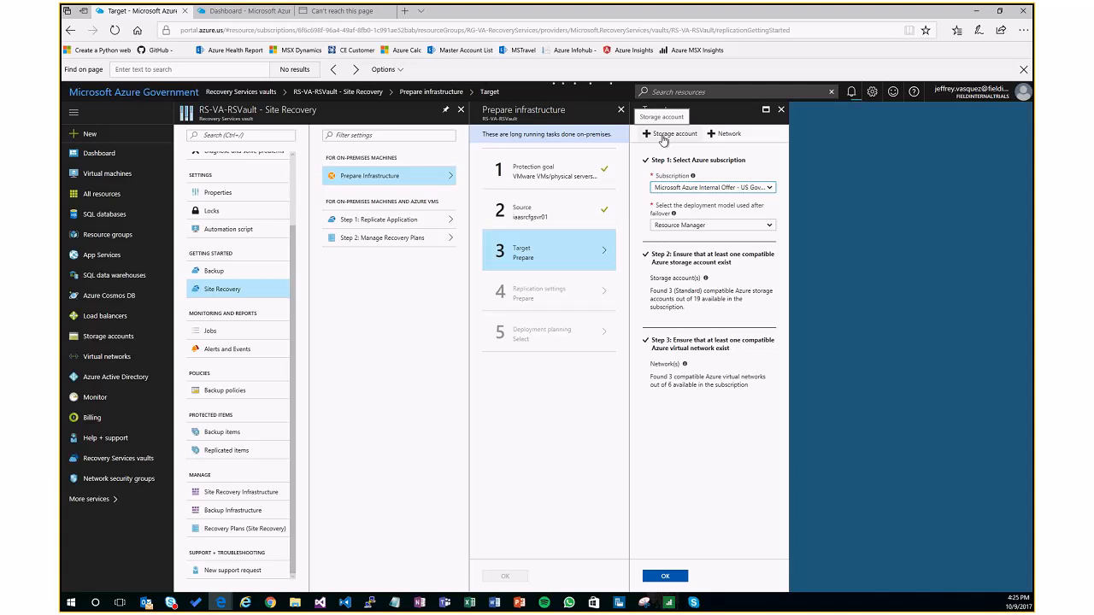
{"action": "left_click", "coordinate": [717, 137]}
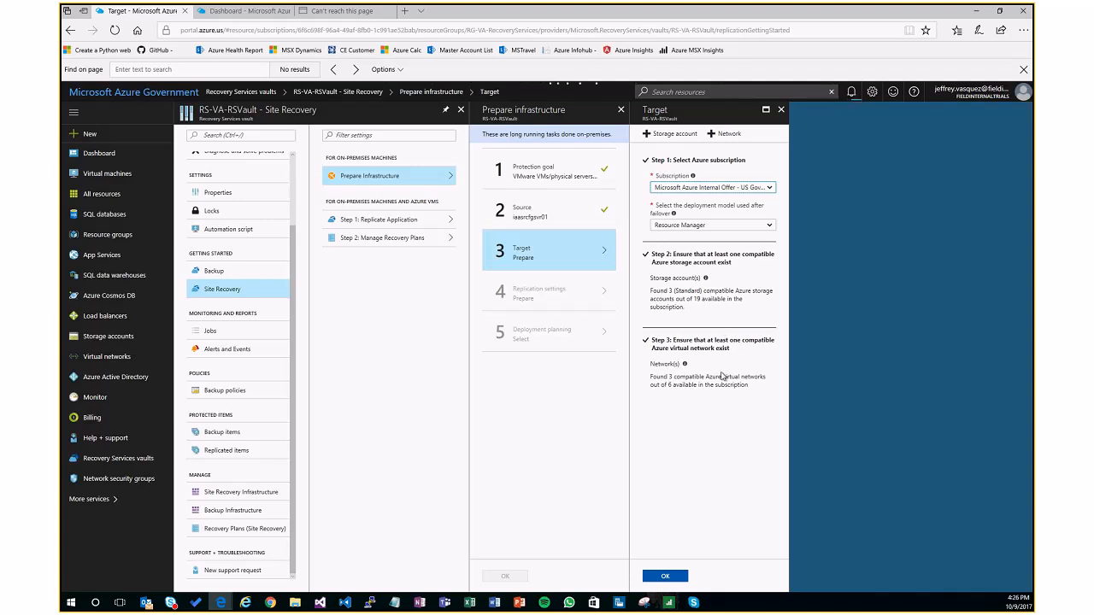
{"action": "left_click", "coordinate": [680, 577]}
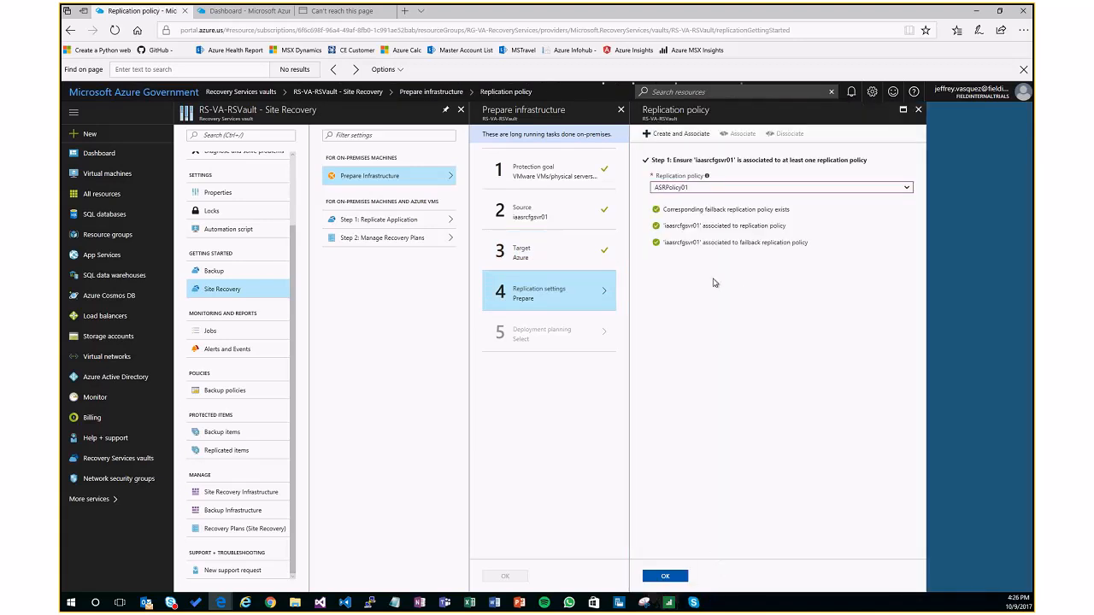
Step: Examine the RPO threshold, recovery point retention and app-consistent snapshot frequency in the new replication policy form, and close it without creating a policy
{"action": "left_click", "coordinate": [678, 139]}
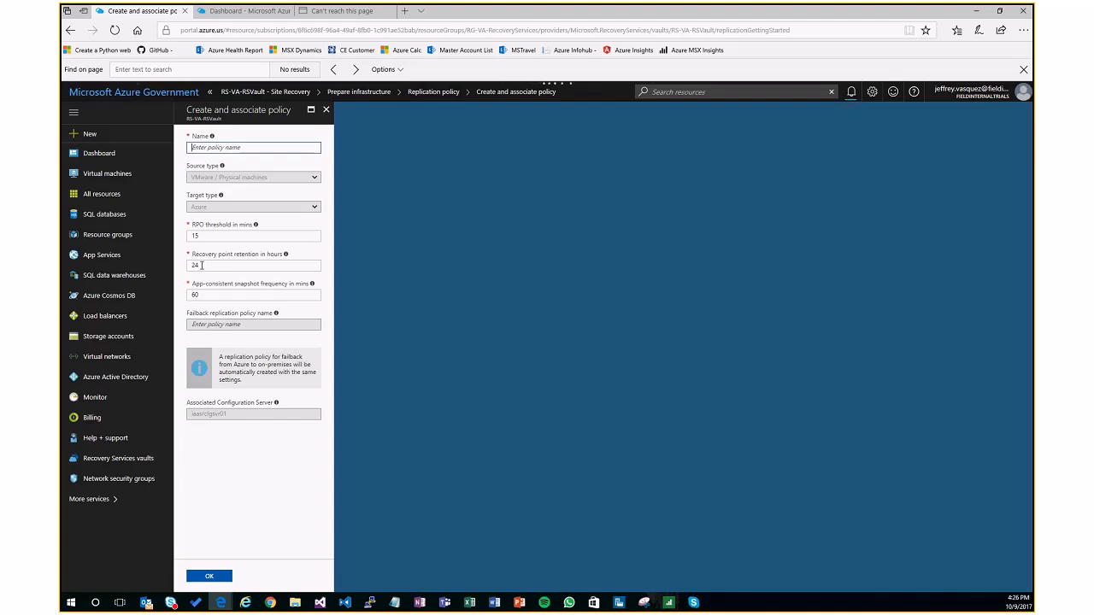
{"action": "left_click", "coordinate": [276, 262]}
{"action": "double_click", "coordinate": [209, 233]}
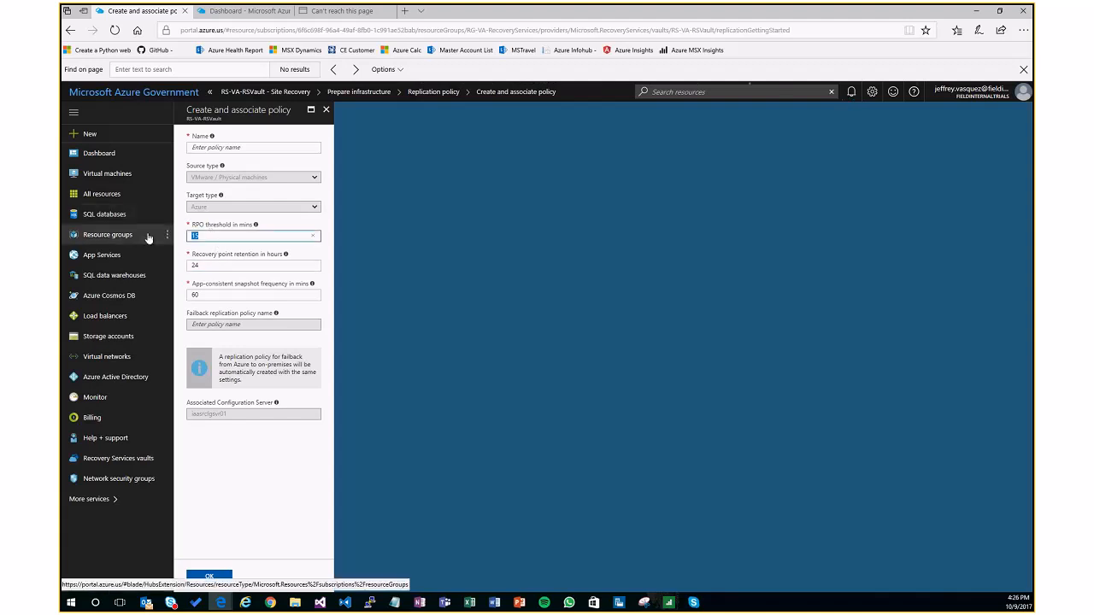
{"action": "type", "text": "1"}
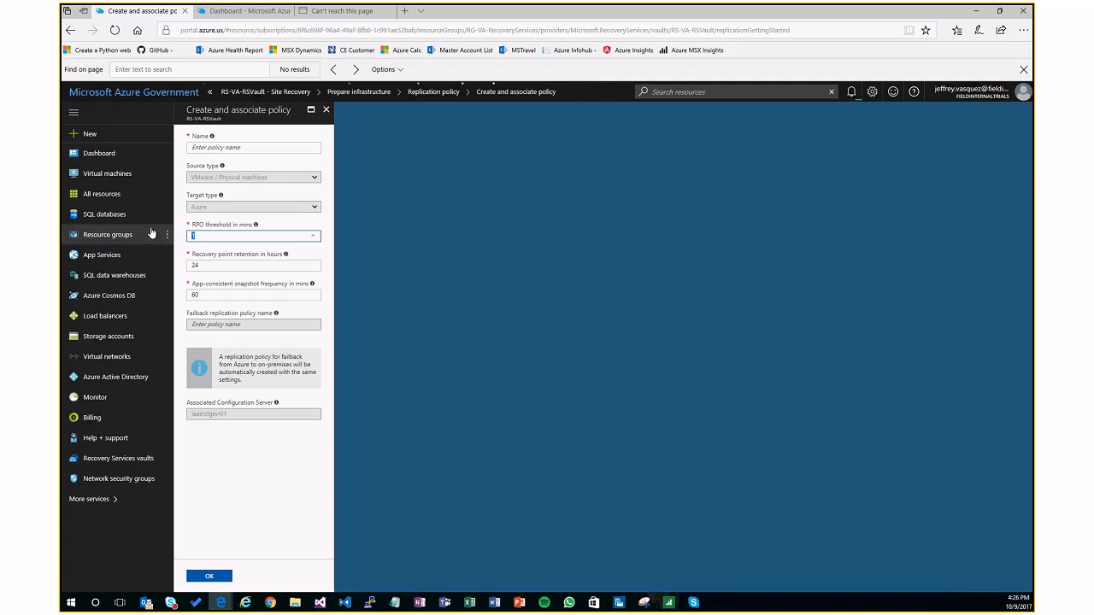
{"action": "type", "text": "5"}
{"action": "key", "text": "Tab"}
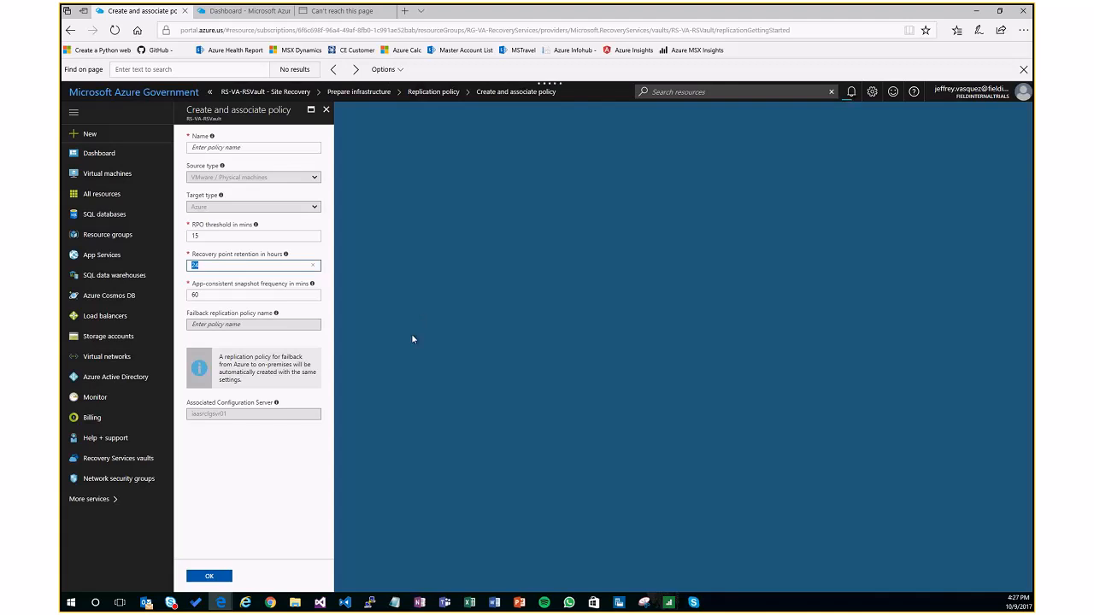
{"action": "left_click", "coordinate": [261, 296]}
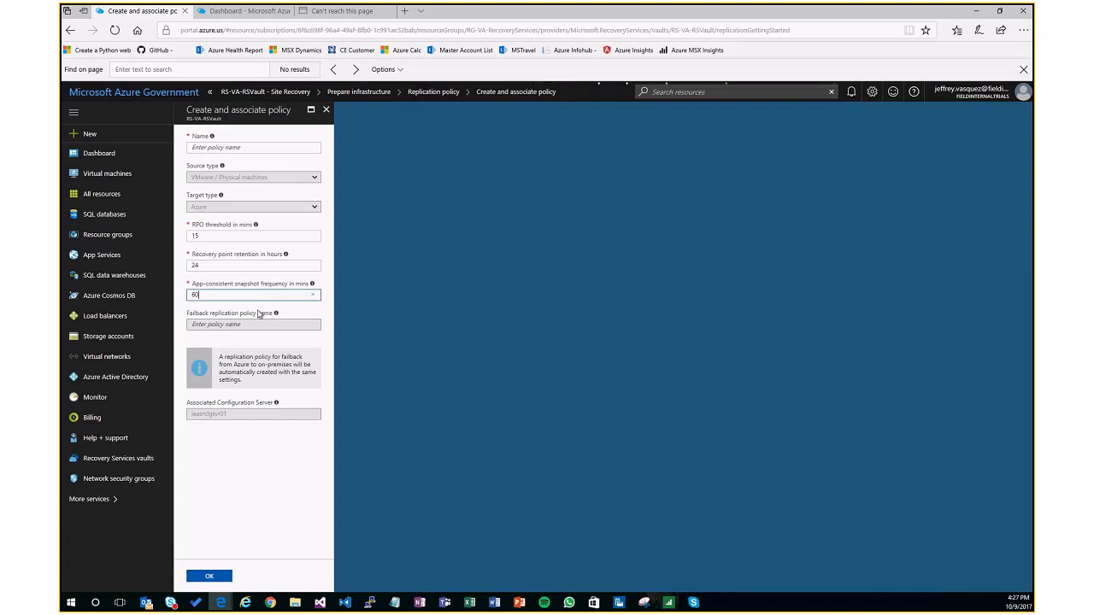
{"action": "left_click", "coordinate": [325, 110]}
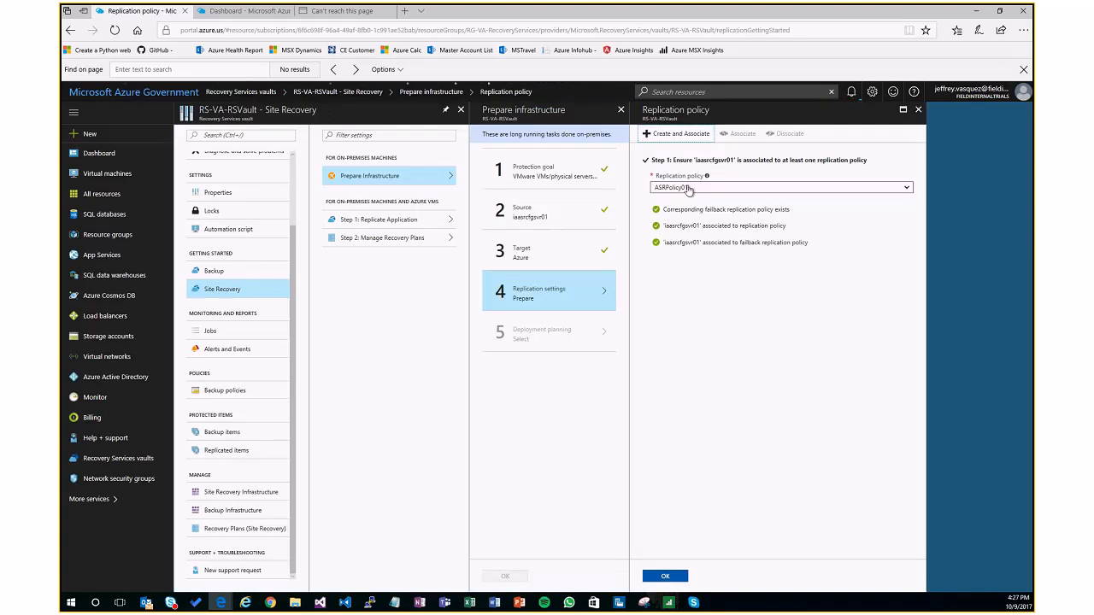
Step: Accept the ASRPolicy01 replication policy and complete the infrastructure preparation with deployment planning set to "I will do it later"
{"action": "left_click", "coordinate": [665, 576]}
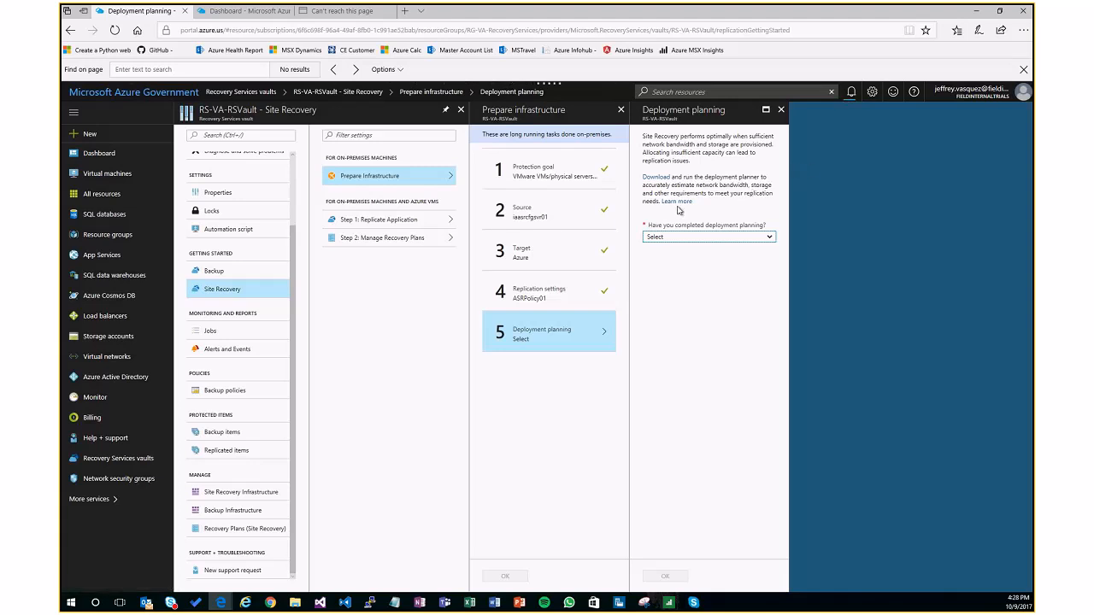
{"action": "left_click", "coordinate": [699, 238]}
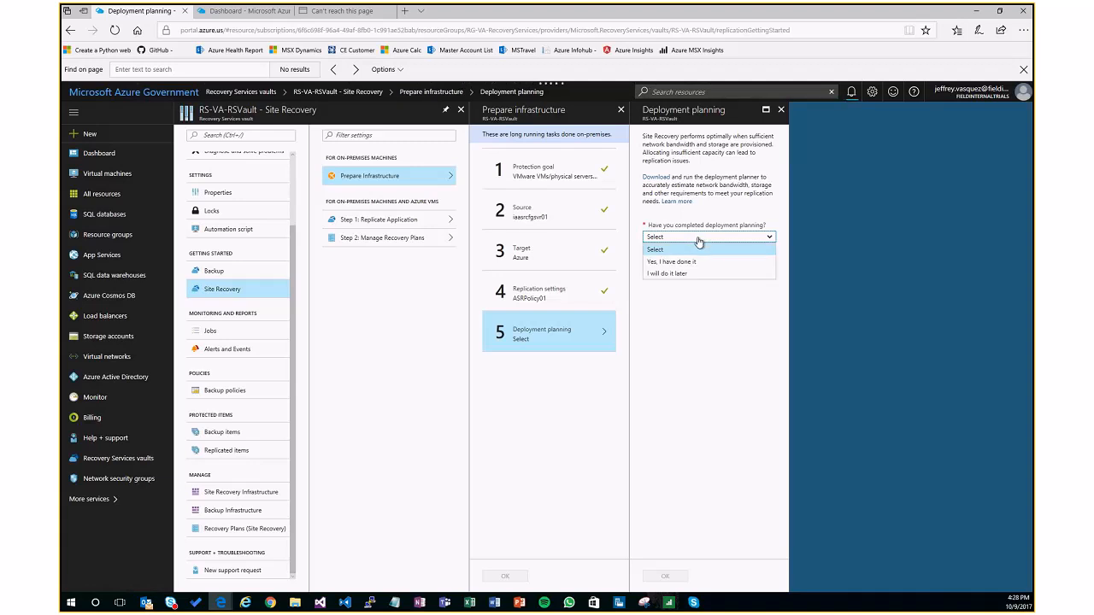
{"action": "left_click", "coordinate": [696, 274]}
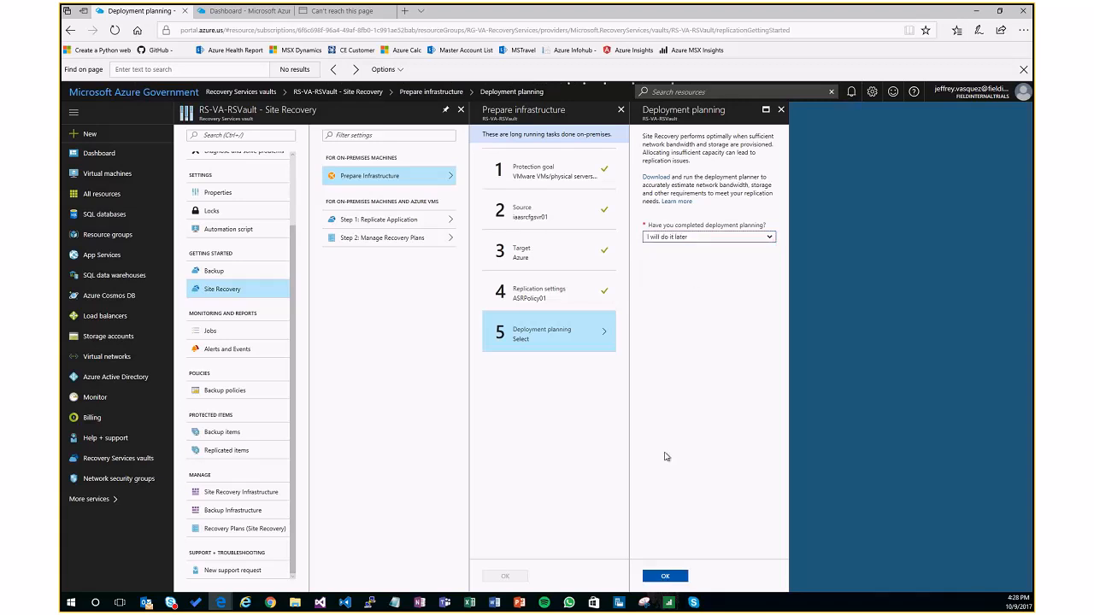
{"action": "left_click", "coordinate": [680, 579]}
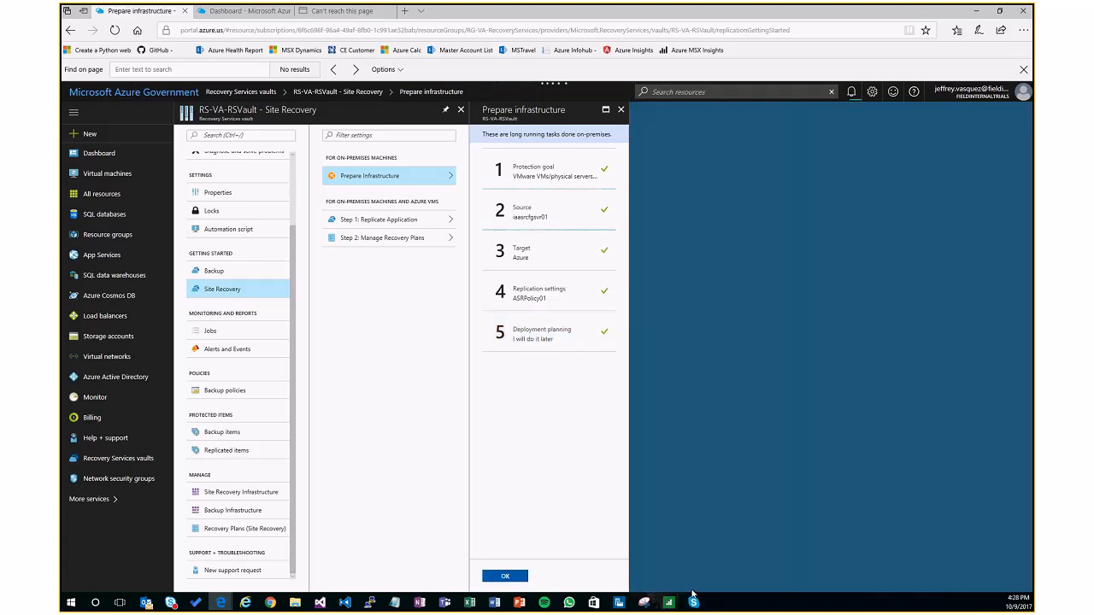
{"action": "left_click", "coordinate": [509, 578]}
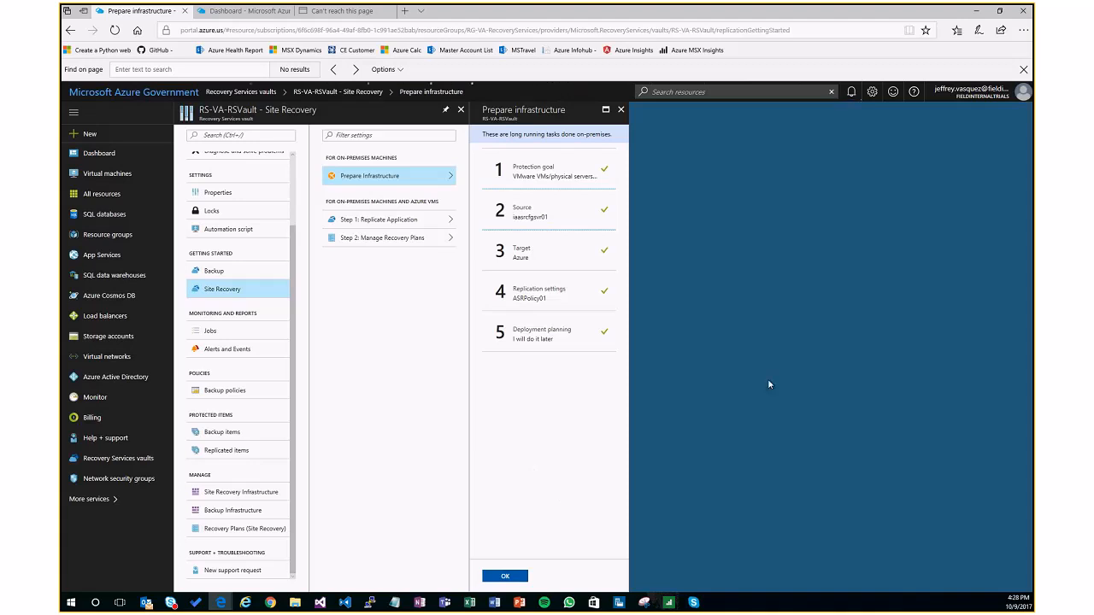
{"action": "left_click", "coordinate": [623, 110]}
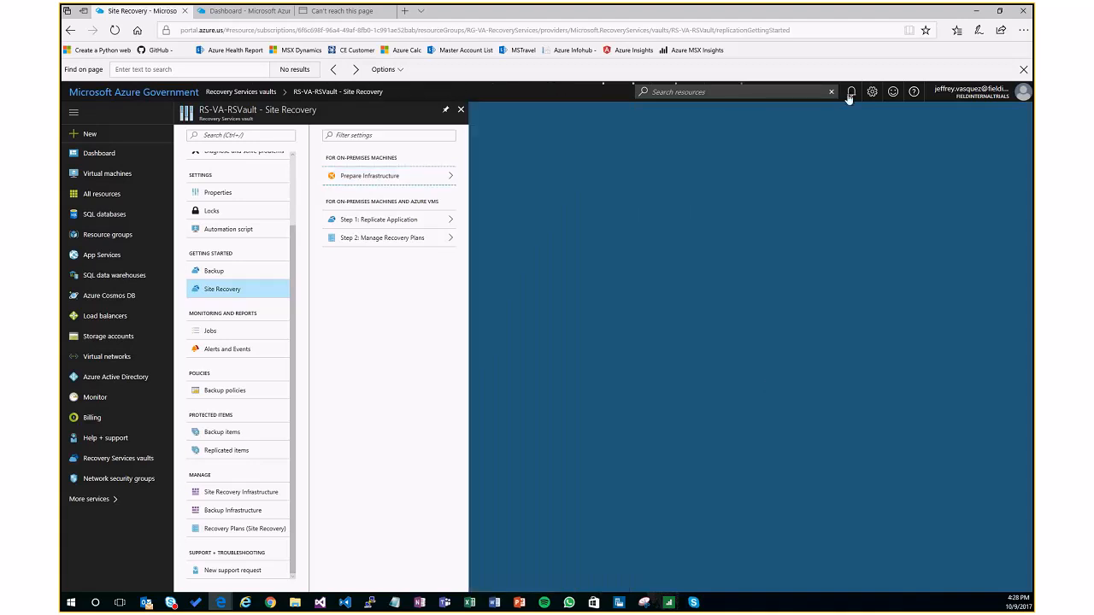
Step: Check the notifications for the test failover and open the iaweb01-test virtual machine in the RG-VA-RecoveryServices resource group
{"action": "left_click", "coordinate": [852, 92]}
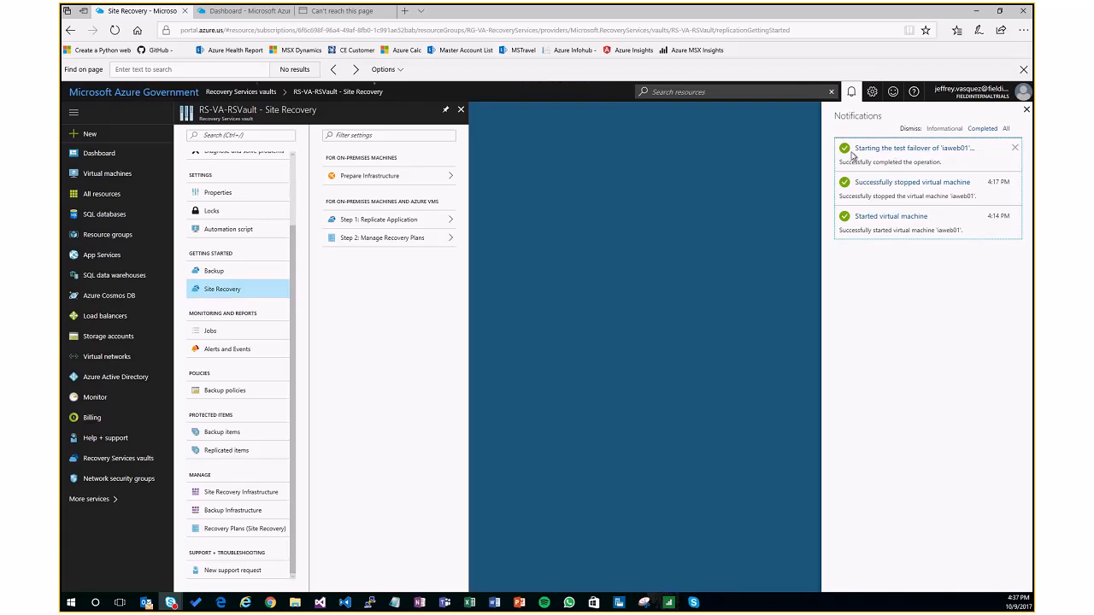
{"action": "left_click", "coordinate": [1027, 109]}
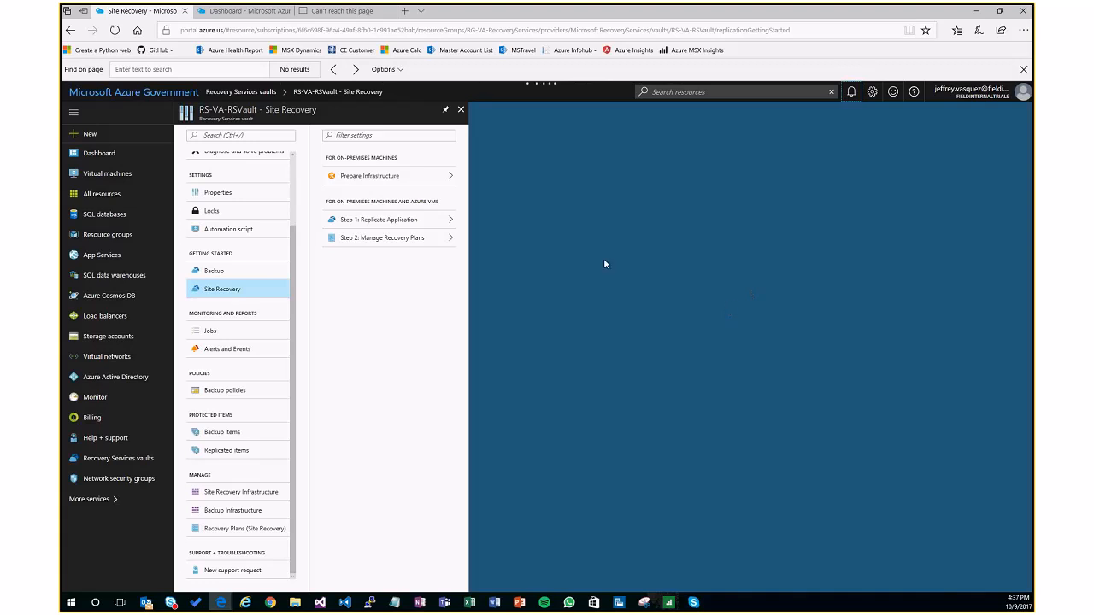
{"action": "left_click", "coordinate": [80, 236]}
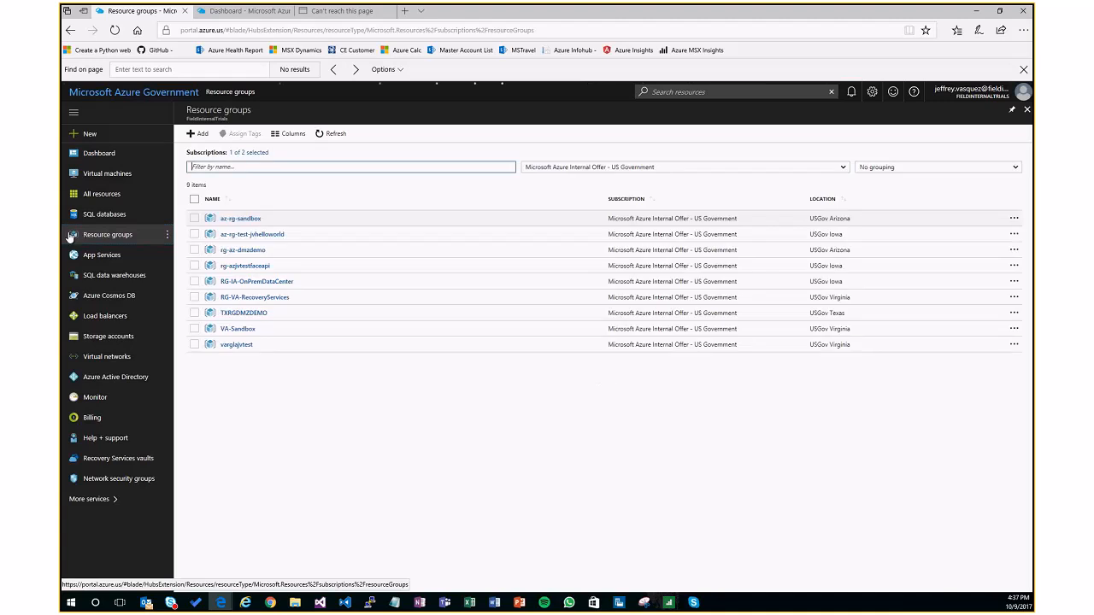
{"action": "left_click", "coordinate": [254, 299]}
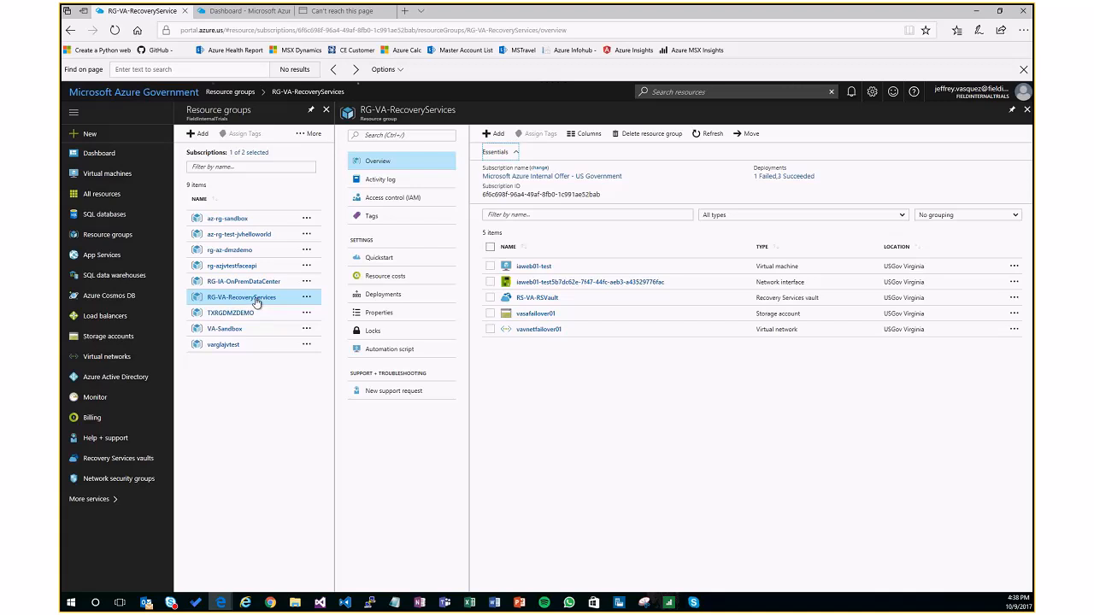
{"action": "left_click", "coordinate": [539, 272]}
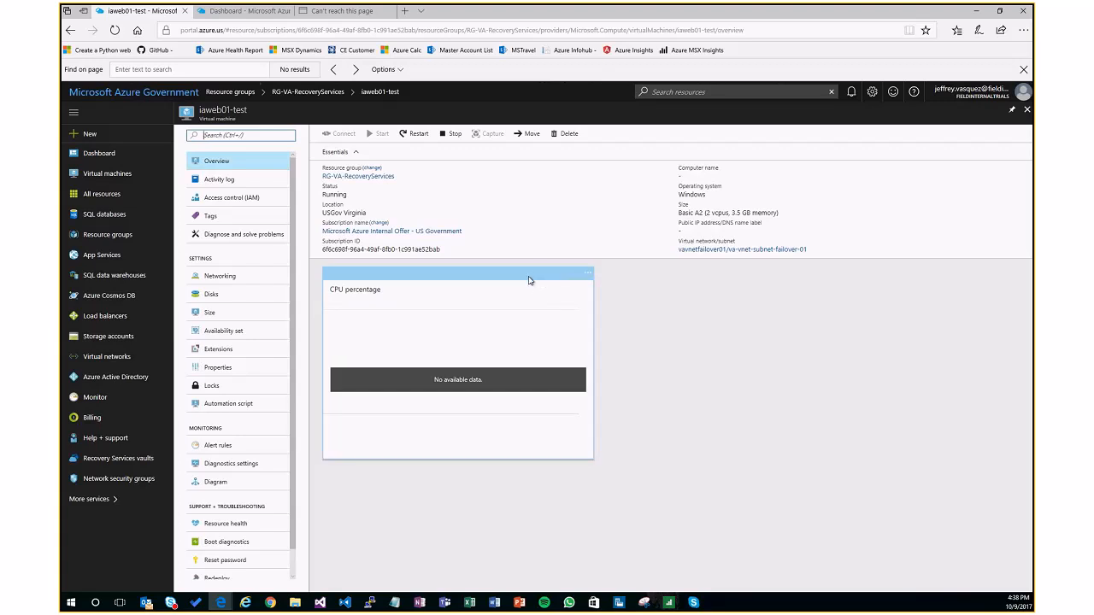
Step: Open the primary IP configuration of the network interface attached to iaweb01-test
{"action": "left_click", "coordinate": [225, 277]}
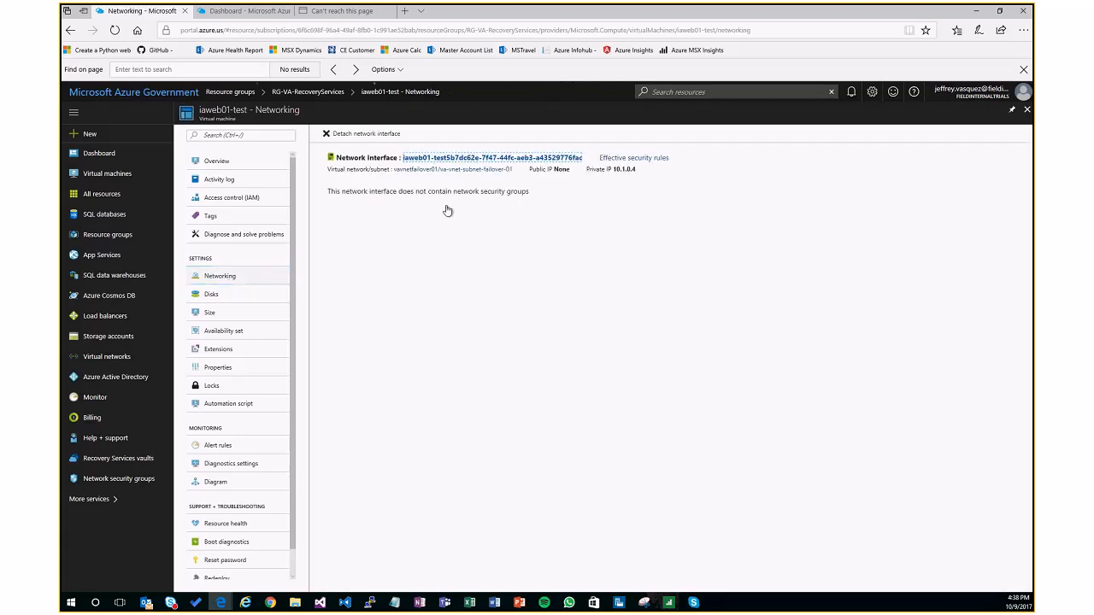
{"action": "left_click", "coordinate": [433, 159]}
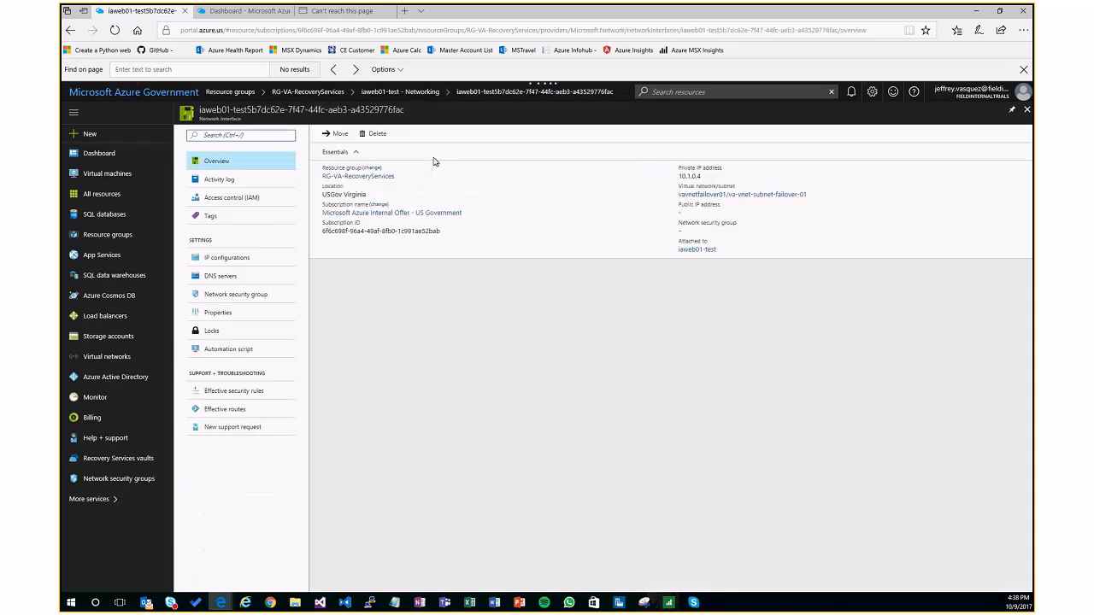
{"action": "left_click_drag", "start_coordinate": [703, 176], "coordinate": [680, 178]}
{"action": "left_click", "coordinate": [689, 213]}
{"action": "left_click", "coordinate": [265, 258]}
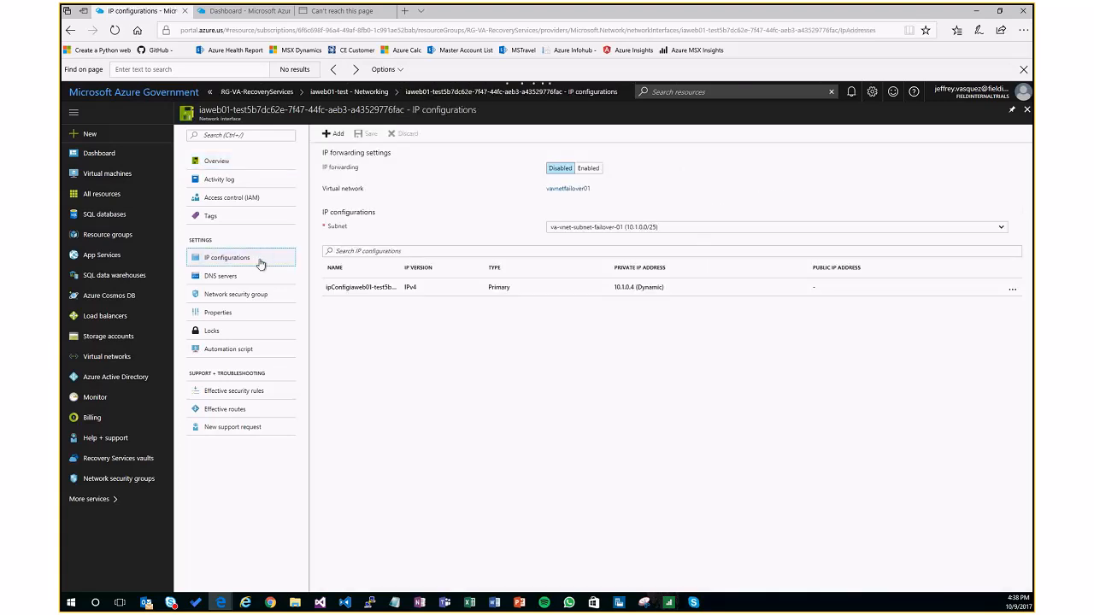
{"action": "left_click", "coordinate": [435, 290]}
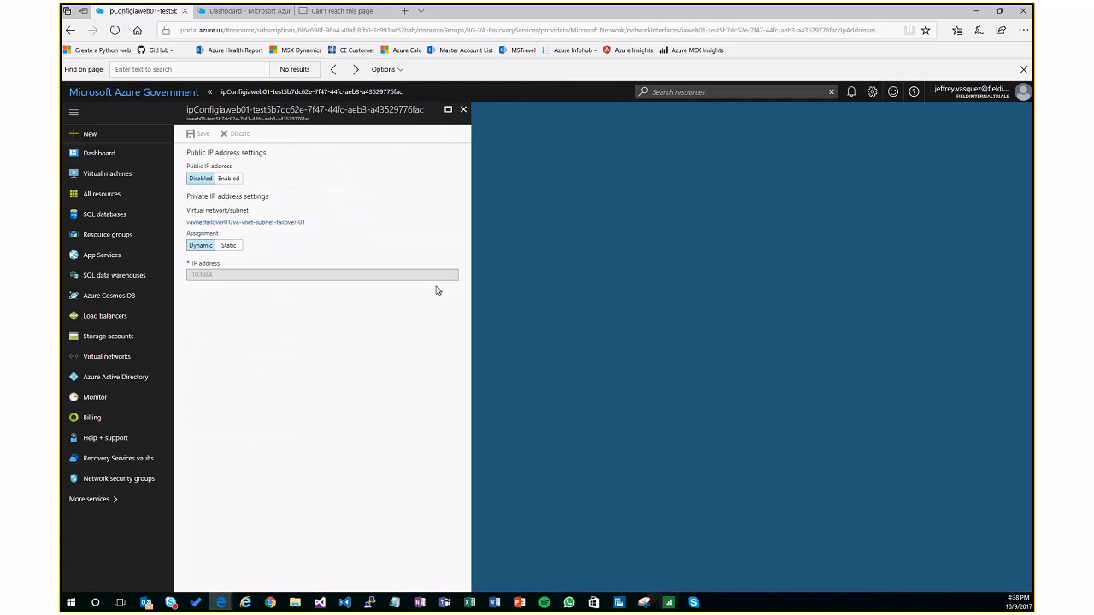
Step: Enable the public IP address on the IP configuration with a new static address named iaweb01-pip, and save the change
{"action": "left_click", "coordinate": [226, 179]}
{"action": "left_click", "coordinate": [230, 211]}
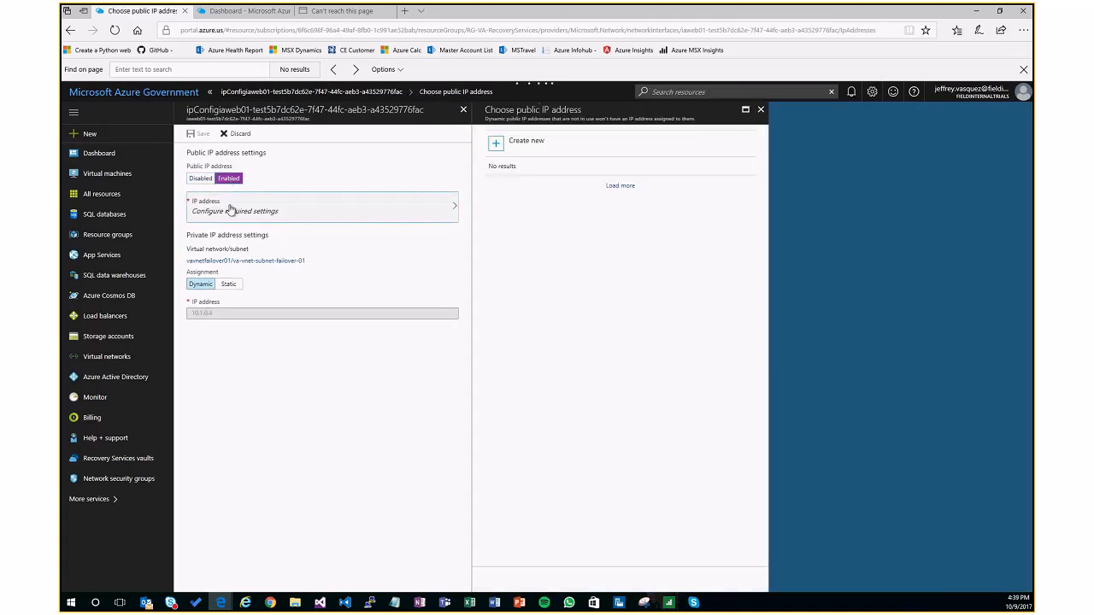
{"action": "left_click", "coordinate": [536, 188]}
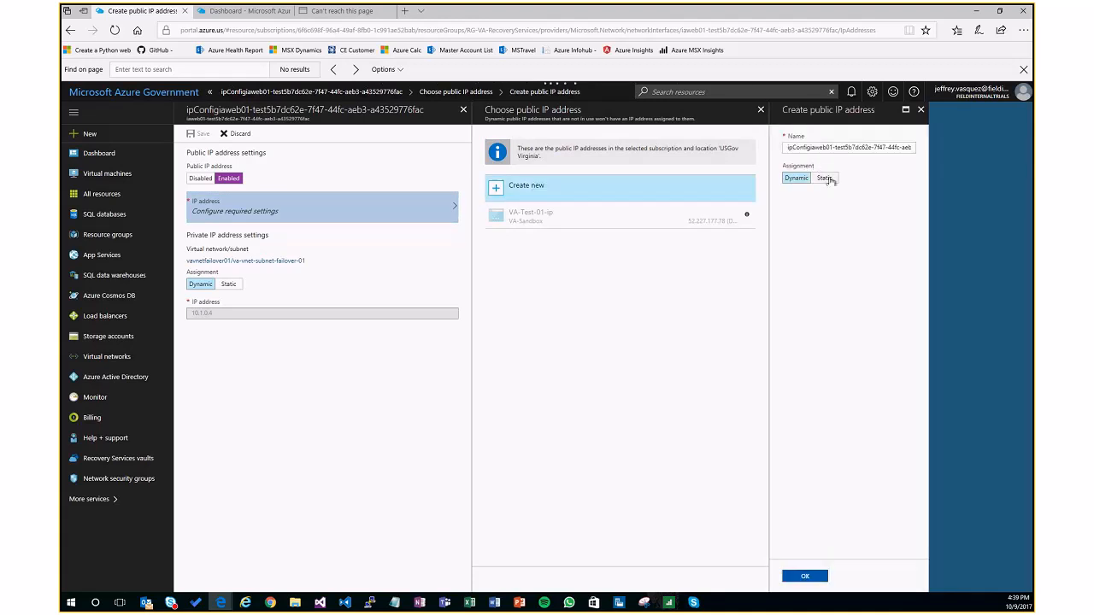
{"action": "left_click", "coordinate": [824, 178]}
{"action": "left_click", "coordinate": [835, 149]}
{"action": "key", "text": "ctrl+a"}
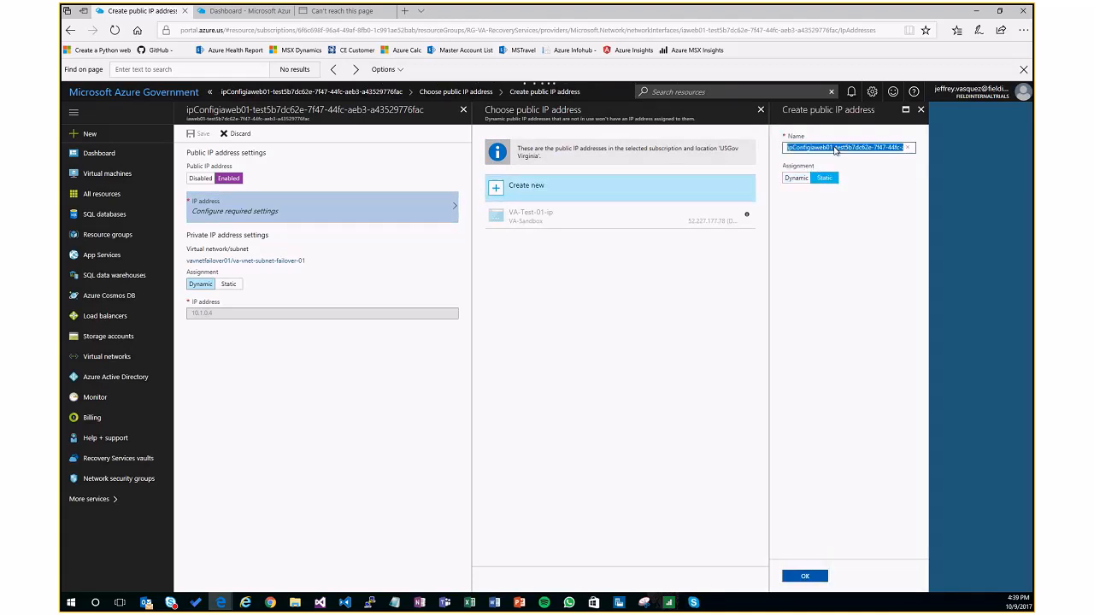
{"action": "type", "text": "iaweb01-p"}
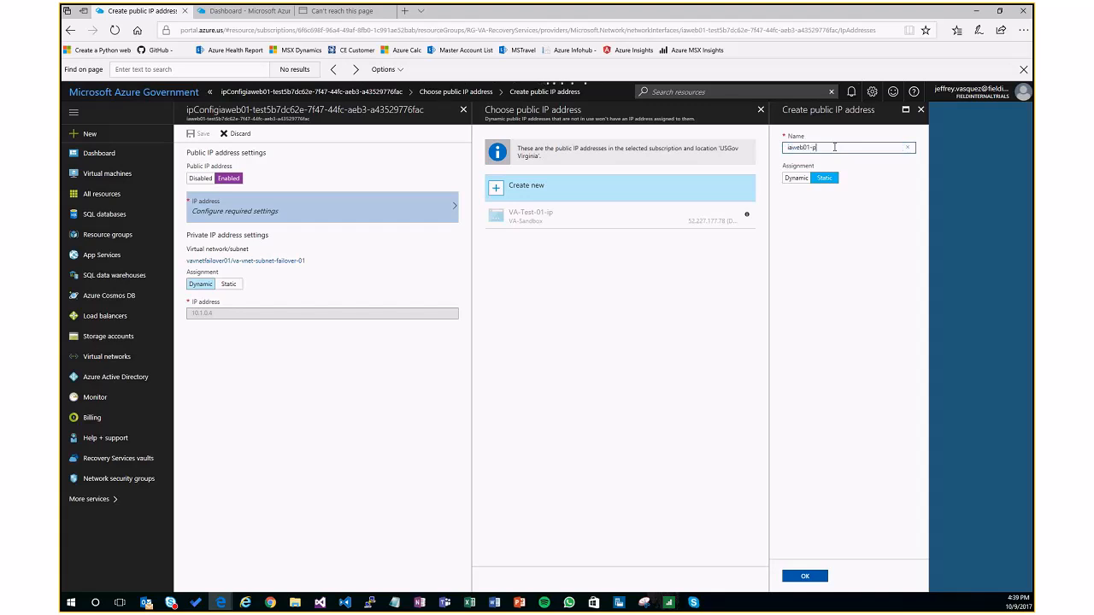
{"action": "type", "text": "ip"}
{"action": "left_click", "coordinate": [804, 576]}
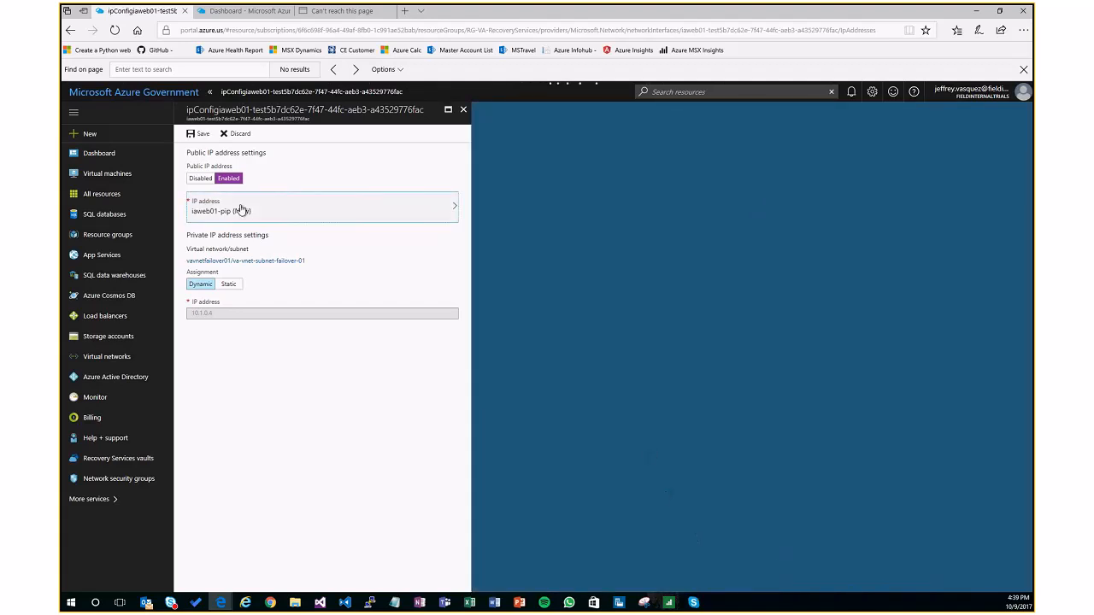
{"action": "left_click", "coordinate": [196, 137]}
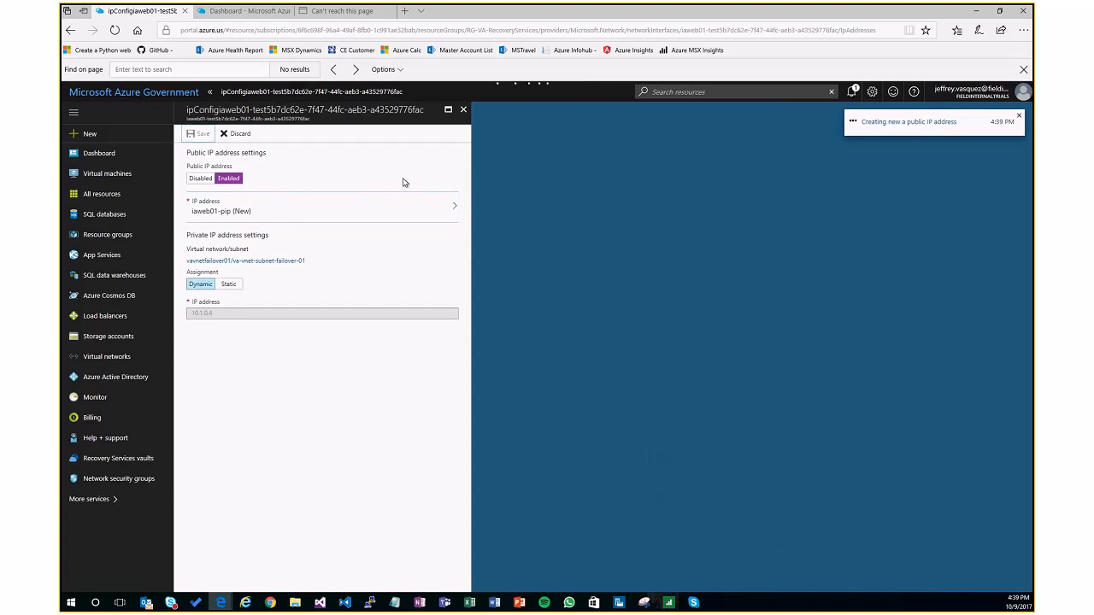
{"action": "left_click", "coordinate": [852, 94]}
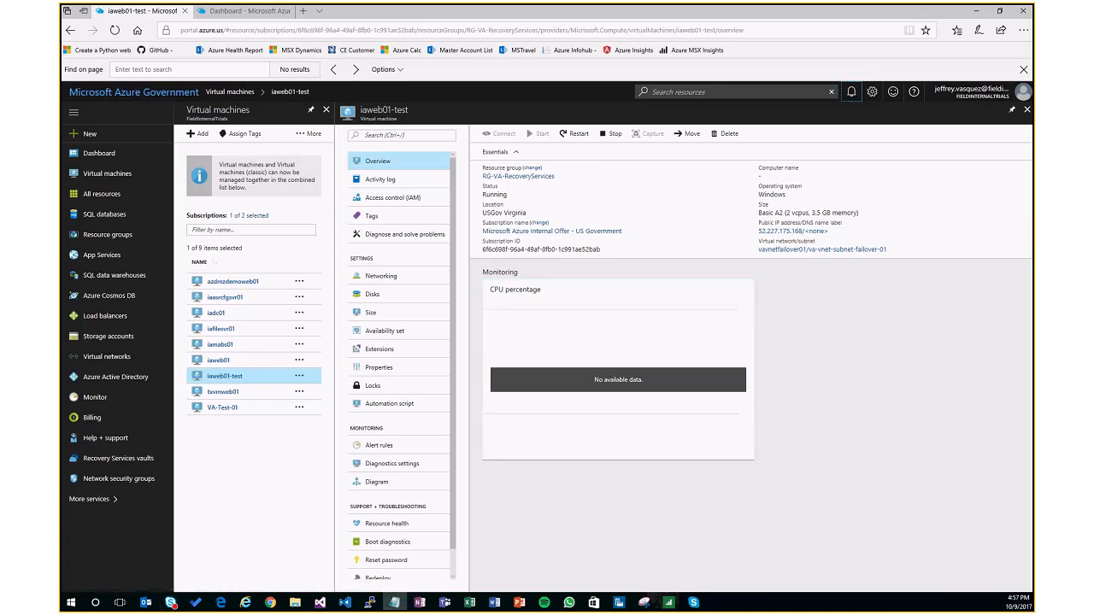
Step: Change the IP address noted in Notepad to the iaweb01-test public address 52.227.175.168 and copy it
{"action": "left_click_drag", "start_coordinate": [60, 210], "coordinate": [741, 299]}
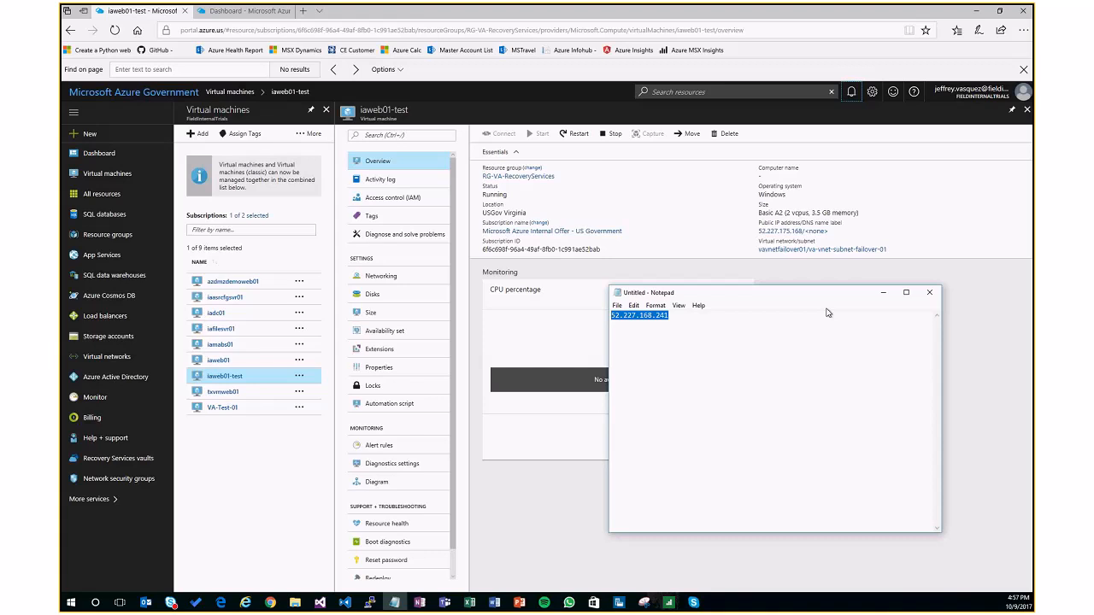
{"action": "left_click", "coordinate": [700, 313]}
{"action": "key", "text": "BackSpace"}
{"action": "key", "text": "BackSpace"}
{"action": "key", "text": "BackSpace"}
{"action": "key", "text": "BackSpace"}
{"action": "key", "text": "BackSpace"}
{"action": "key", "text": "BackSpace"}
{"action": "type", "text": "75."}
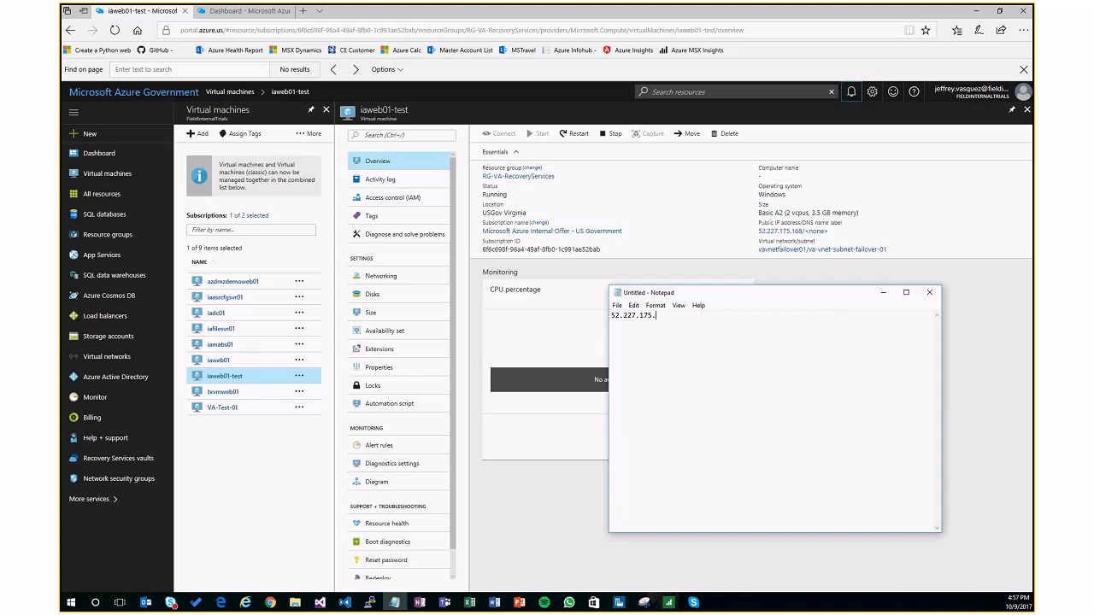
{"action": "type", "text": "168"}
{"action": "left_click_drag", "start_coordinate": [670, 316], "coordinate": [604, 329]}
{"action": "right_click", "coordinate": [659, 321]}
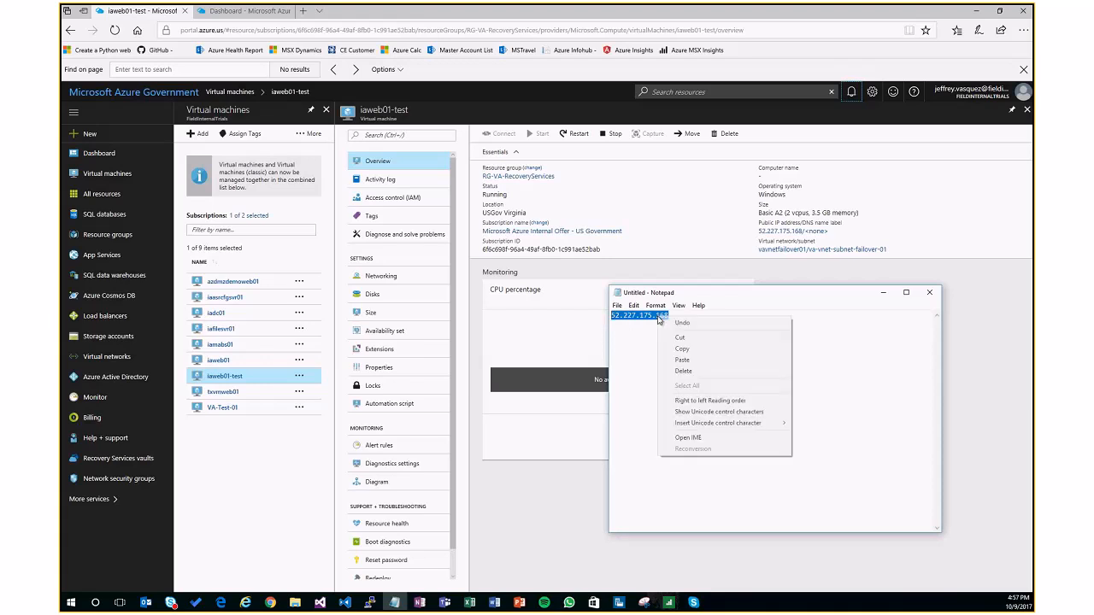
{"action": "left_click", "coordinate": [681, 349]}
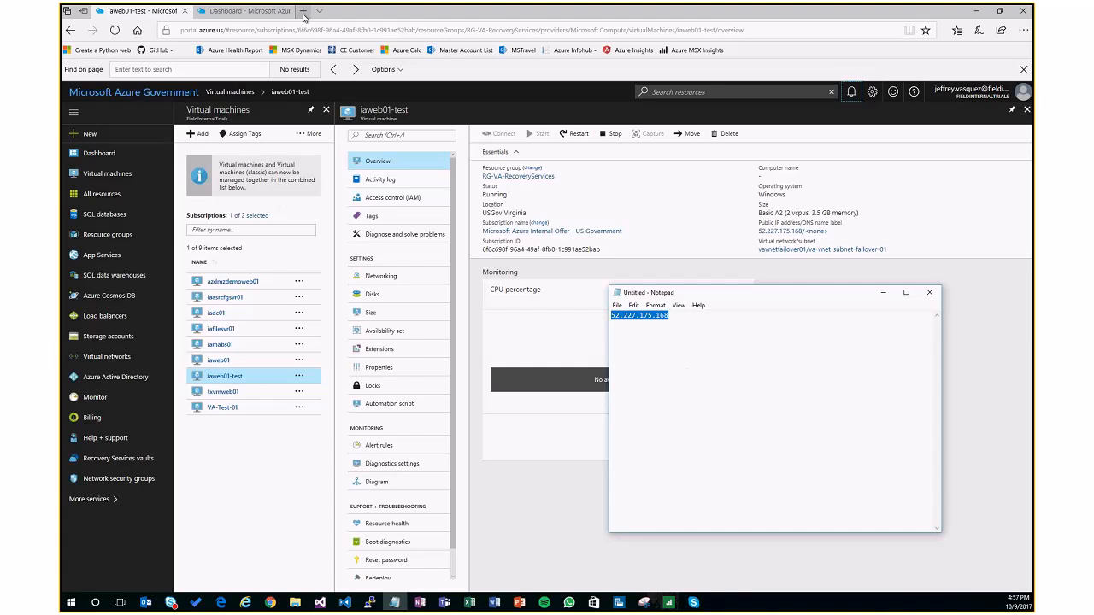
Step: Browse to the copied address 52.227.175.168 in a maximized InPrivate window of Internet Explorer
{"action": "left_click", "coordinate": [247, 603]}
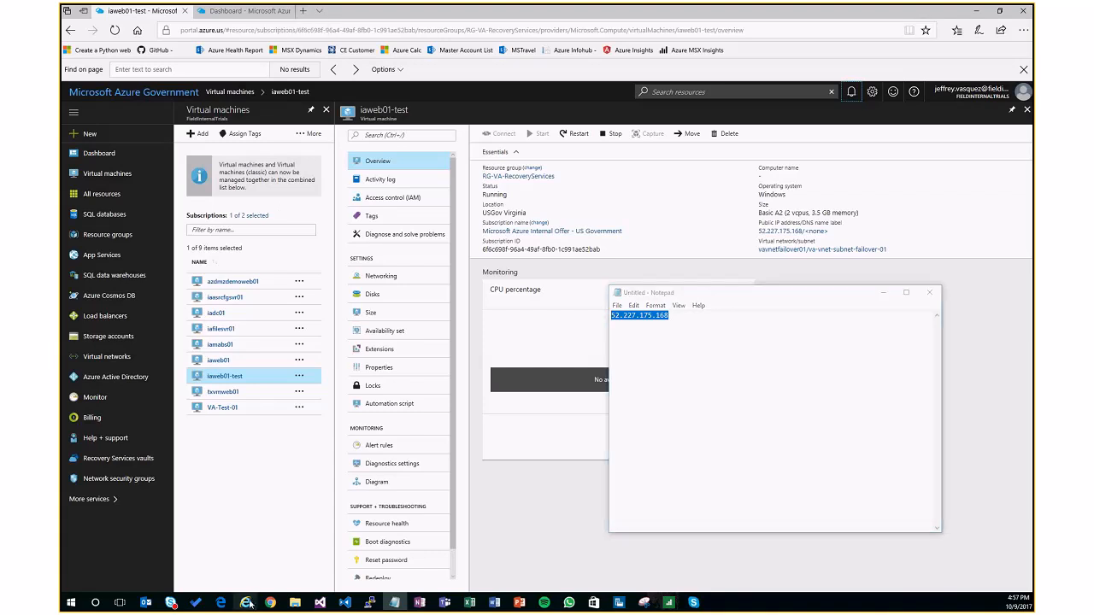
{"action": "right_click", "coordinate": [248, 602]}
{"action": "left_click", "coordinate": [261, 494]}
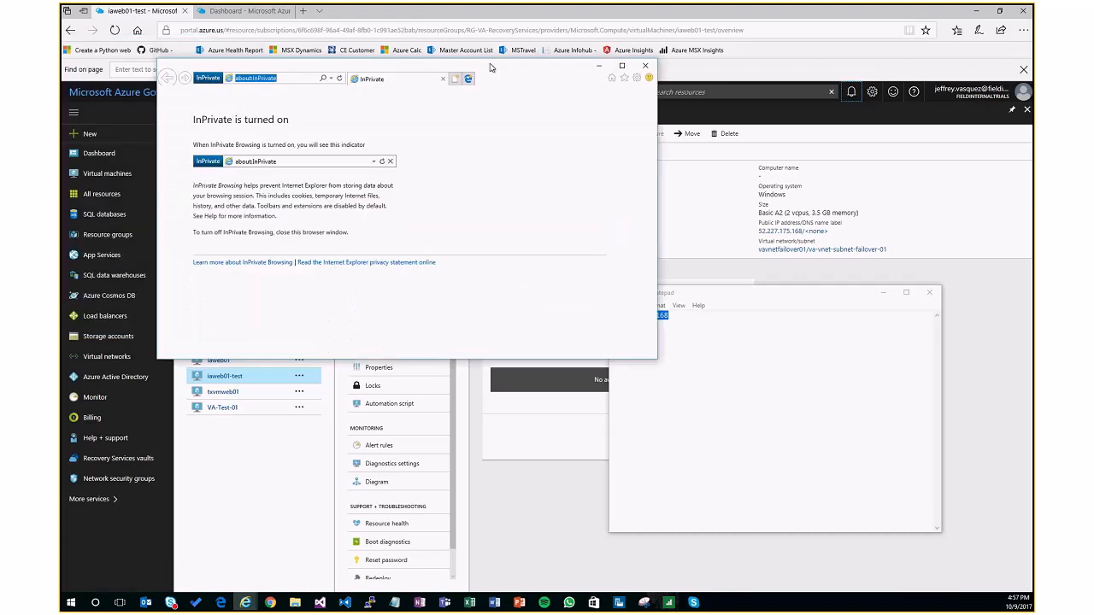
{"action": "double_click", "coordinate": [521, 69]}
{"action": "left_click", "coordinate": [188, 24]}
{"action": "key", "text": "ctrl+v"}
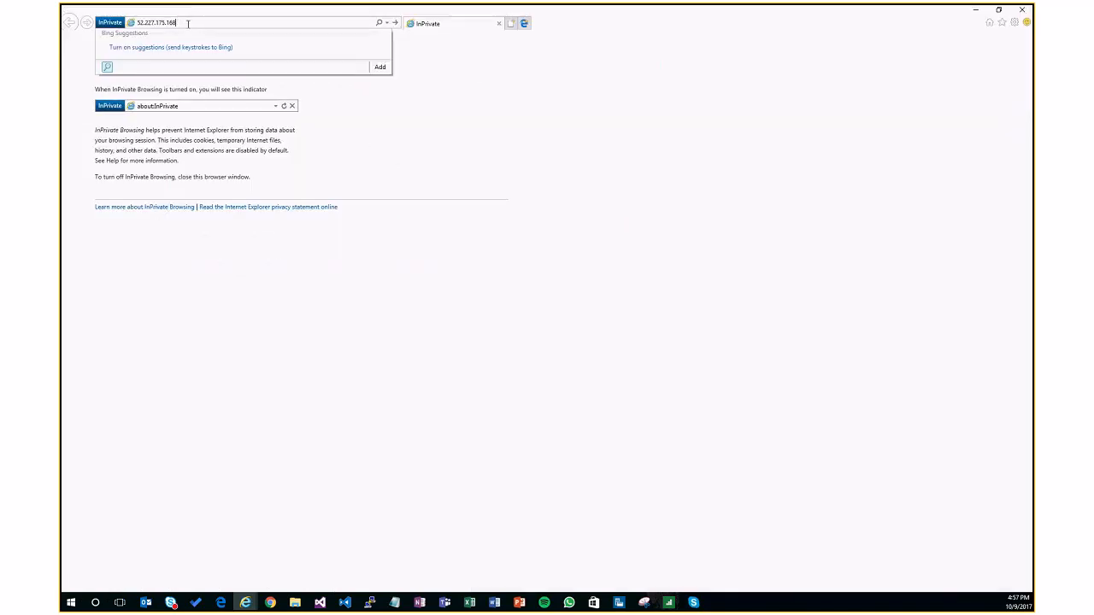
{"action": "key", "text": "Return"}
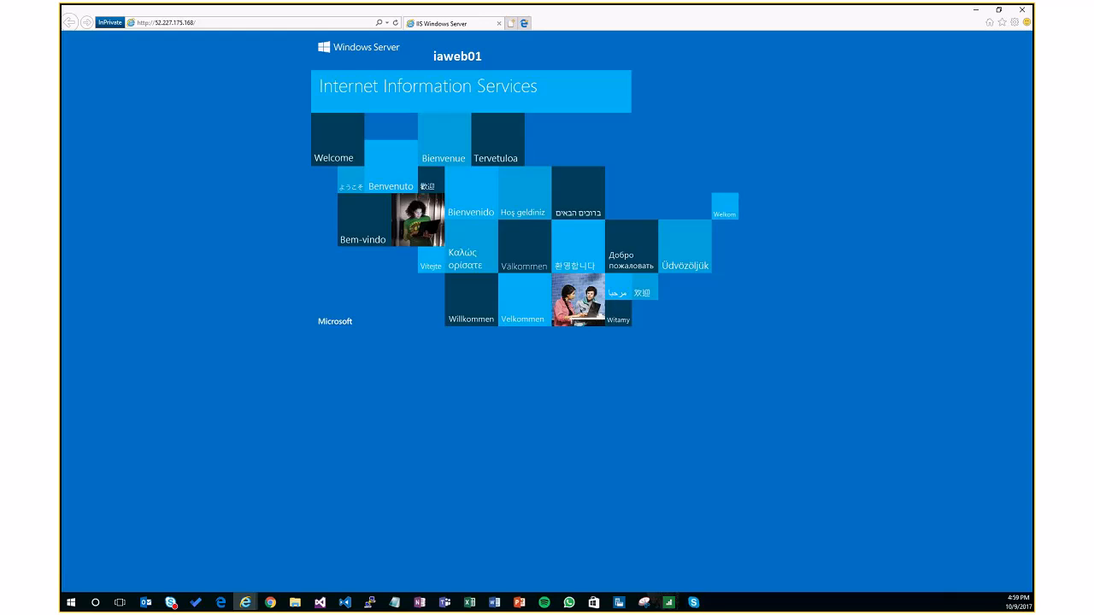
{"action": "key", "text": "super+shift+q"}
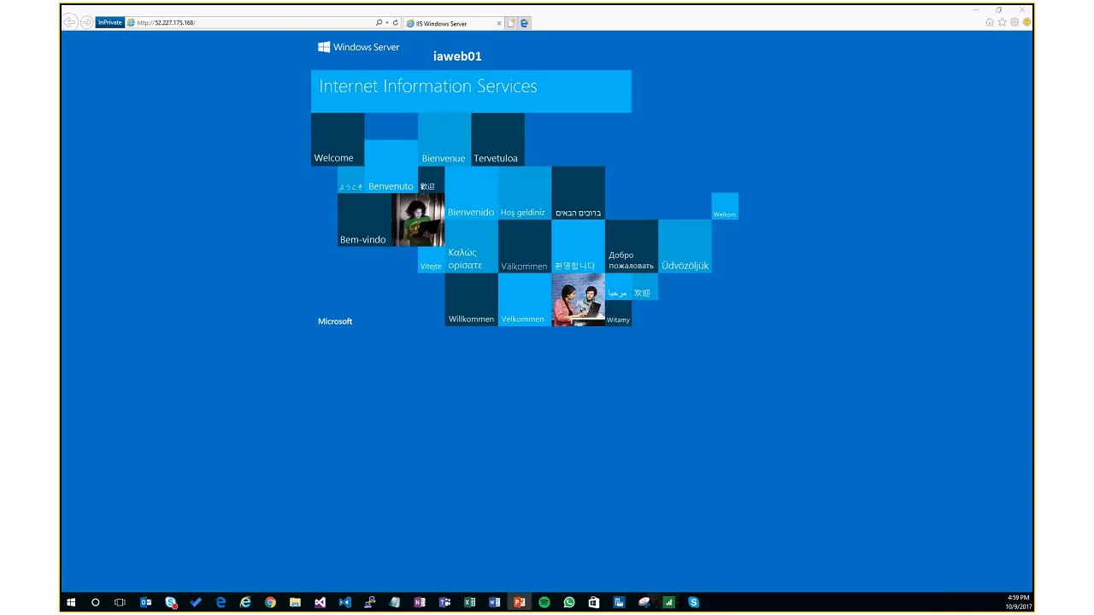